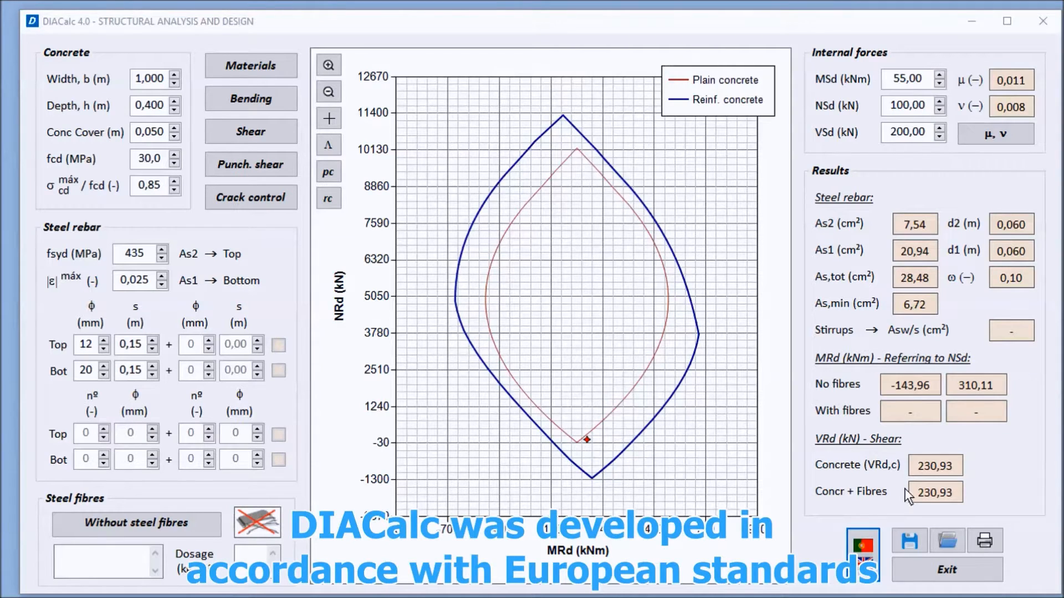
Try the design codes EN 1992-1-1:2004 + AC:2008, NP EN 1992-1-1:2010 and DIN EN 1992-1-1/NA:2013-04, ending on EN 1992-1-1 User-Defined
{"action": "left_click", "coordinate": [866, 541]}
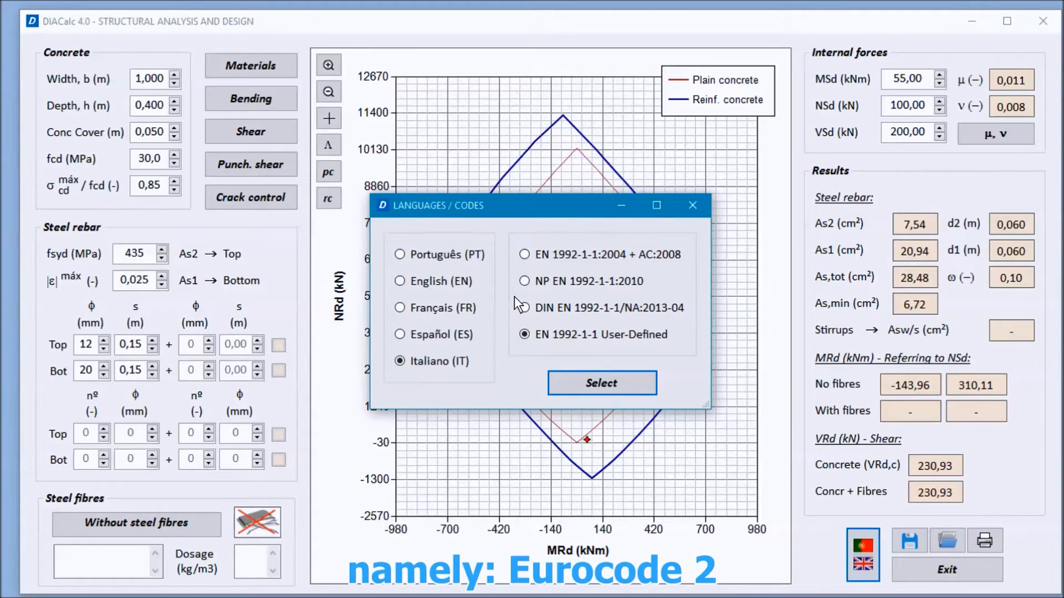
{"action": "left_click", "coordinate": [542, 256]}
{"action": "left_click", "coordinate": [542, 283]}
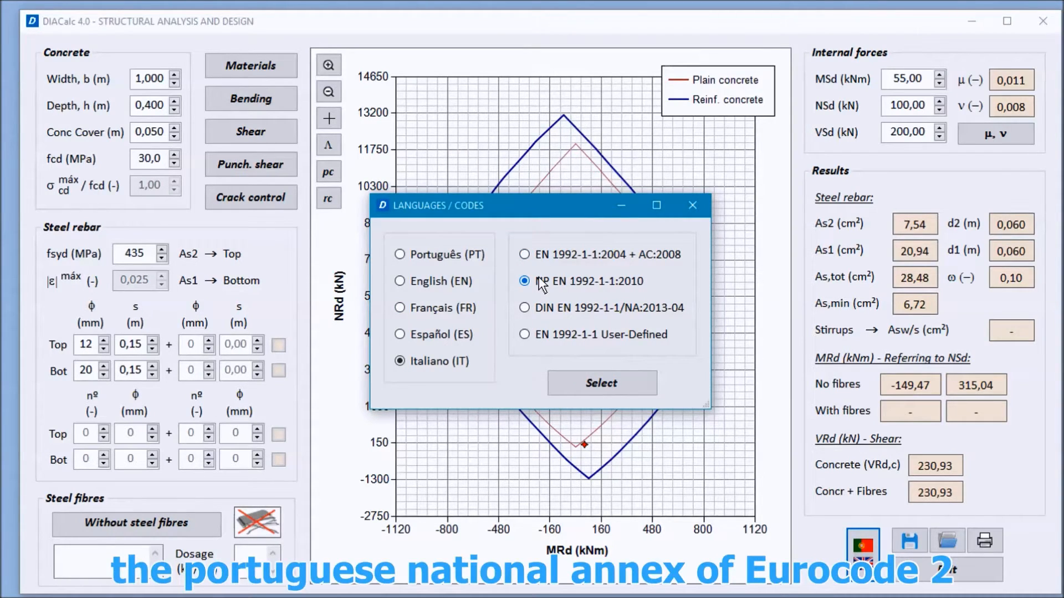
{"action": "left_click", "coordinate": [535, 307]}
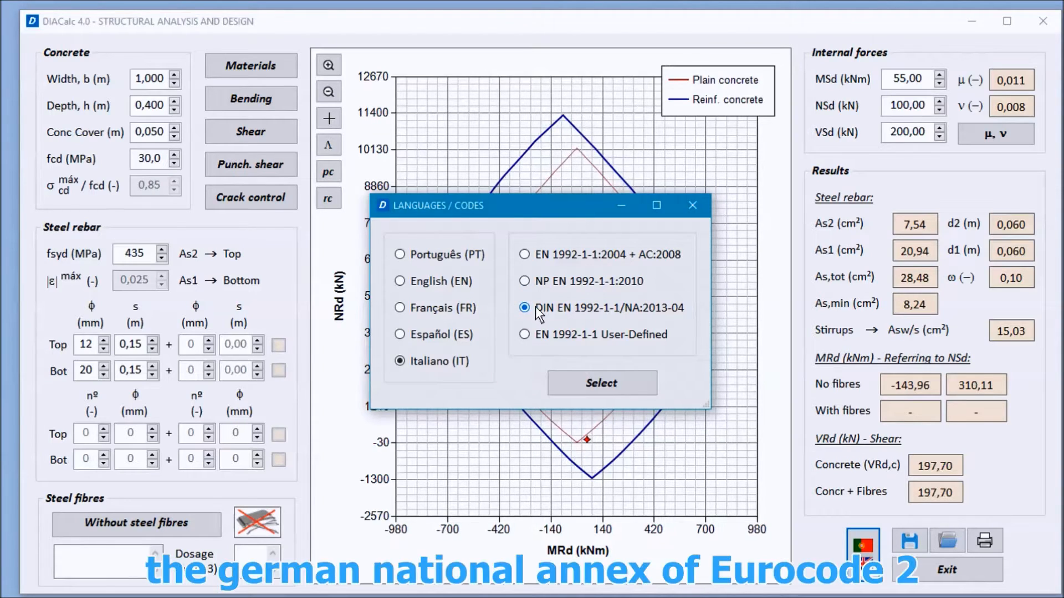
{"action": "left_click", "coordinate": [540, 339]}
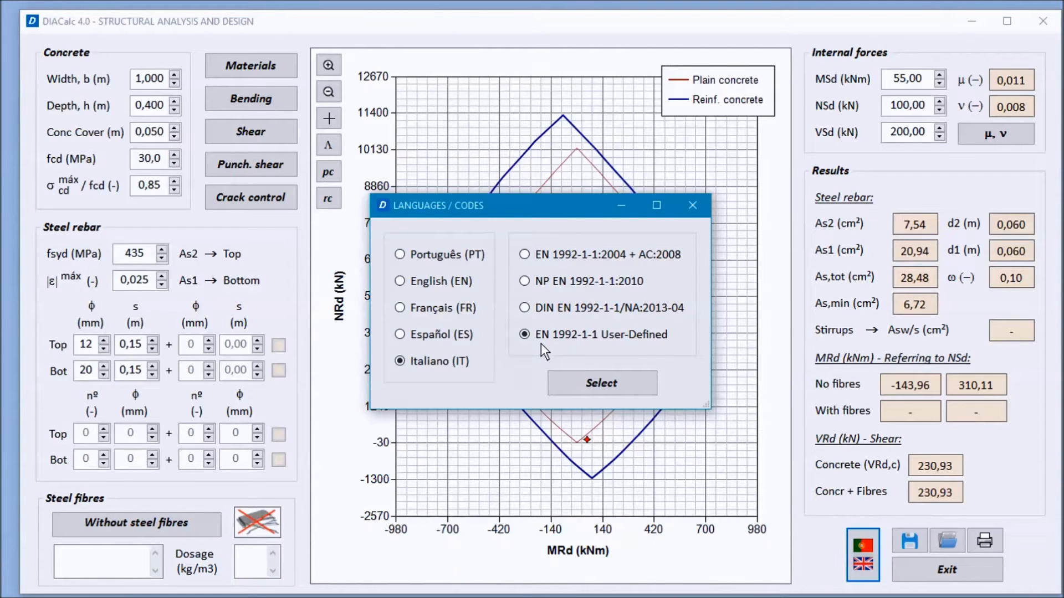
Switch the program language to Português (PT) and back to English (EN)
{"action": "left_click", "coordinate": [431, 256]}
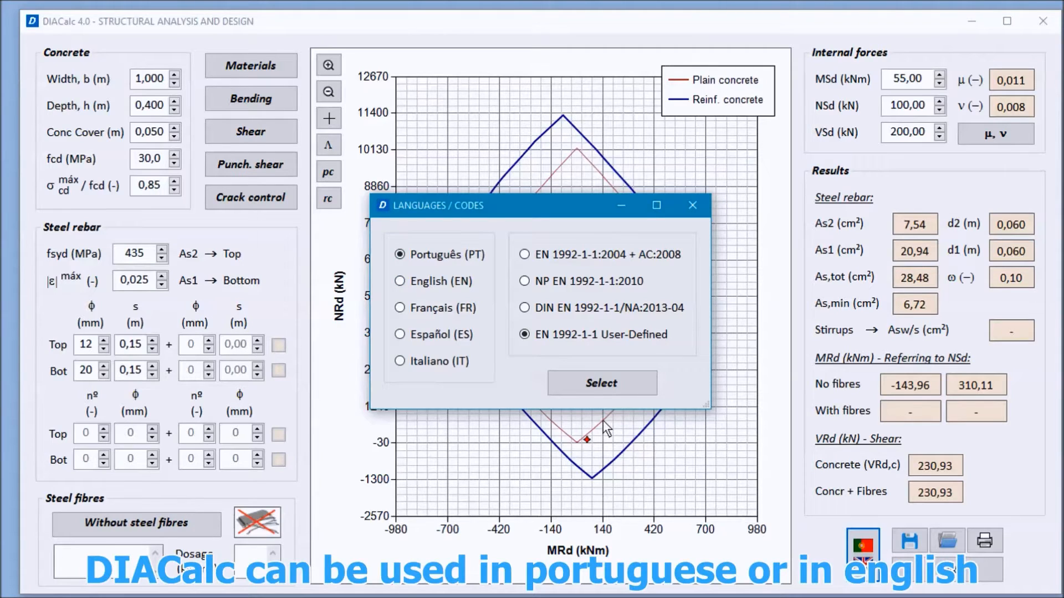
{"action": "left_click", "coordinate": [606, 383]}
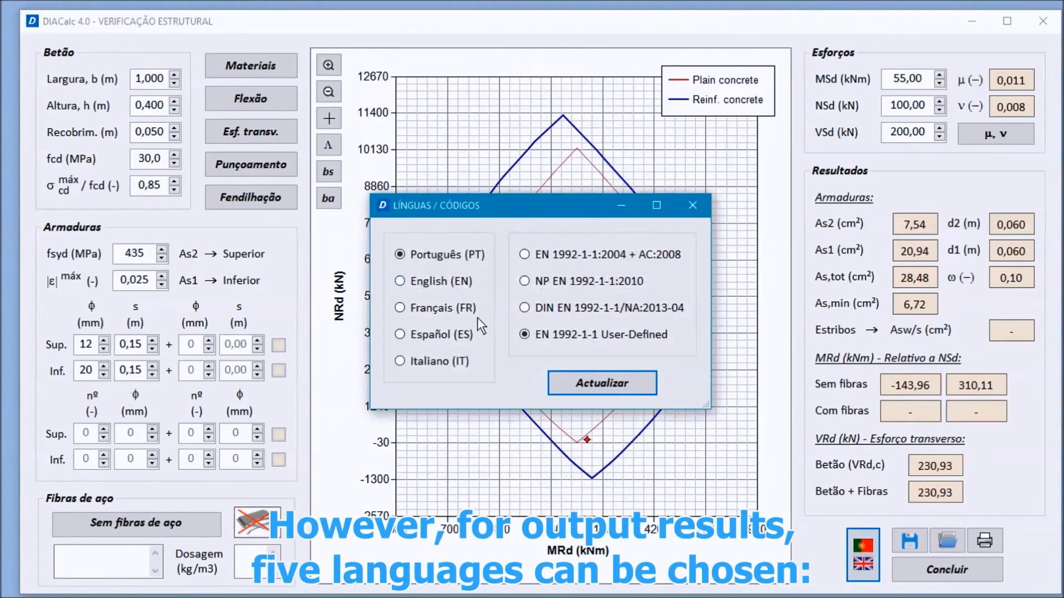
{"action": "left_click", "coordinate": [438, 282]}
{"action": "left_click", "coordinate": [606, 384]}
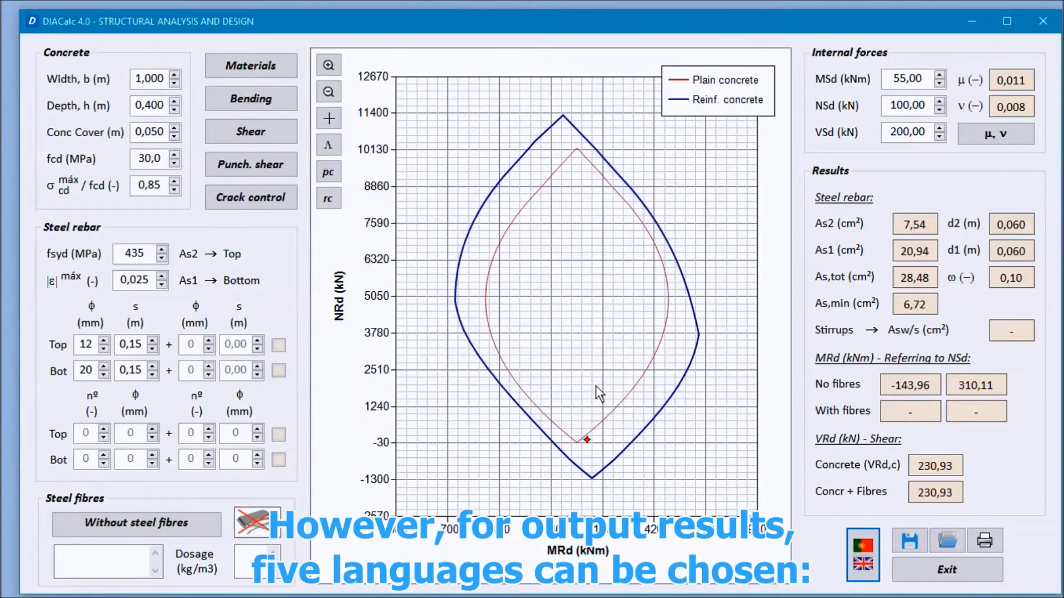
Go through the output languages Português, Français and Español, ending on Italiano (IT)
{"action": "left_click", "coordinate": [862, 554]}
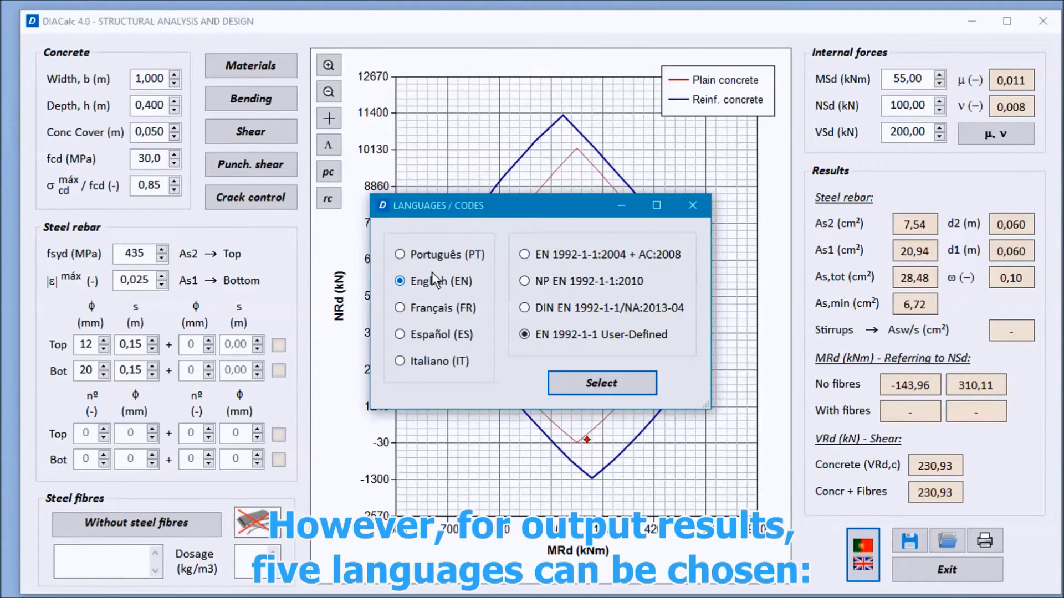
{"action": "left_click", "coordinate": [424, 253]}
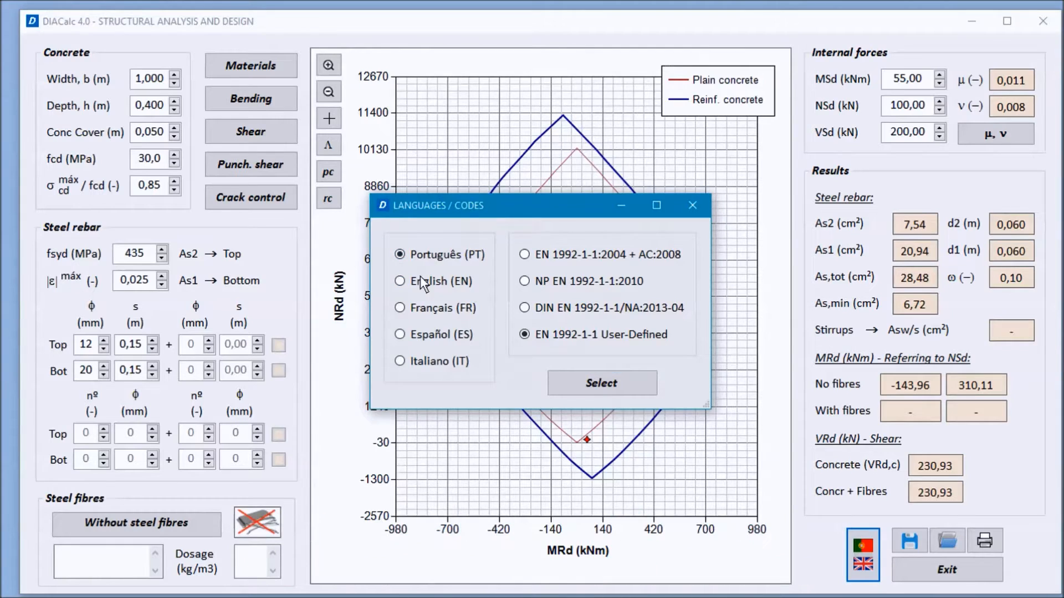
{"action": "left_click", "coordinate": [424, 308]}
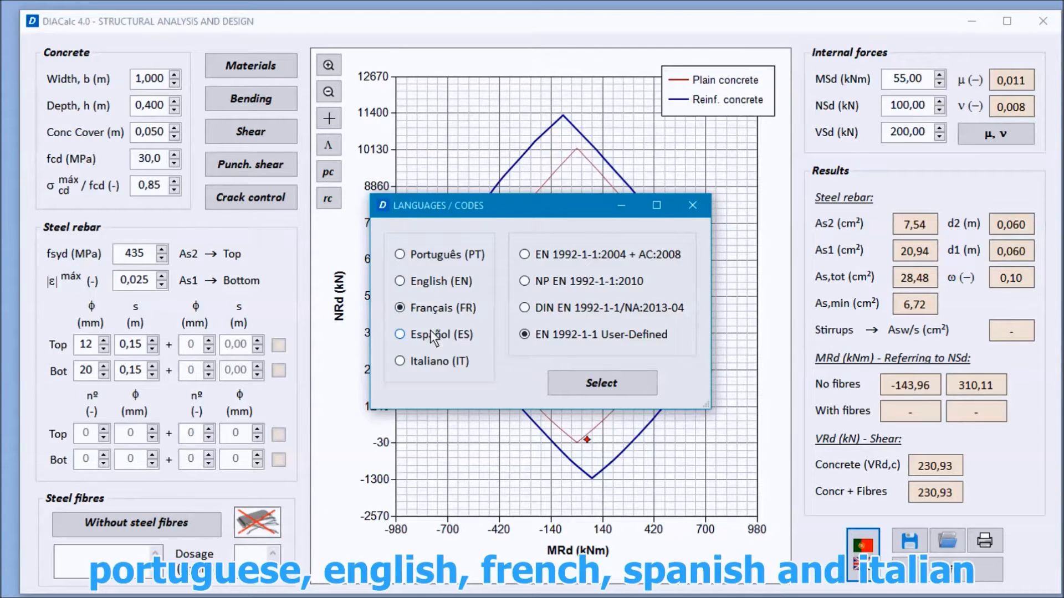
{"action": "left_click", "coordinate": [430, 335]}
{"action": "left_click", "coordinate": [435, 361]}
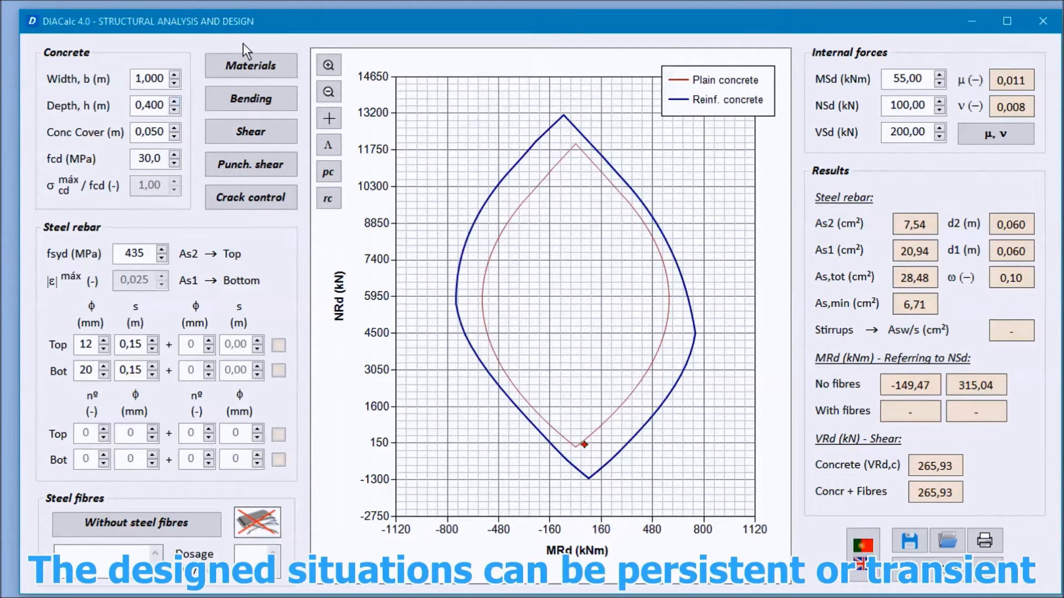
In the materials data, set the design situation to Persistent, Transient and try Beam and Column as the structural element
{"action": "left_click", "coordinate": [249, 66]}
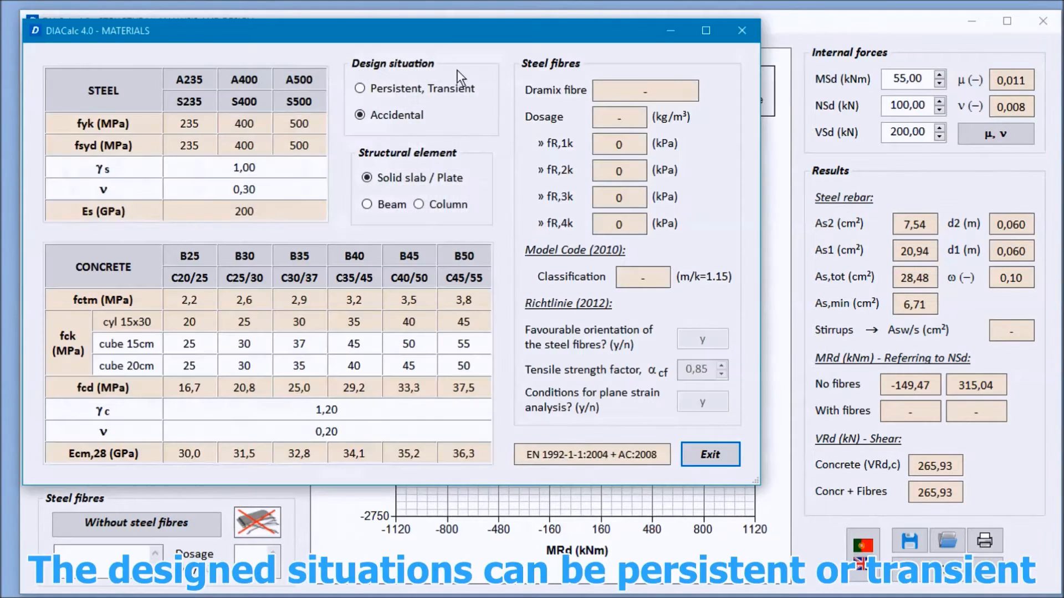
{"action": "left_click_drag", "start_coordinate": [454, 38], "coordinate": [577, 51]}
{"action": "left_click", "coordinate": [562, 109]}
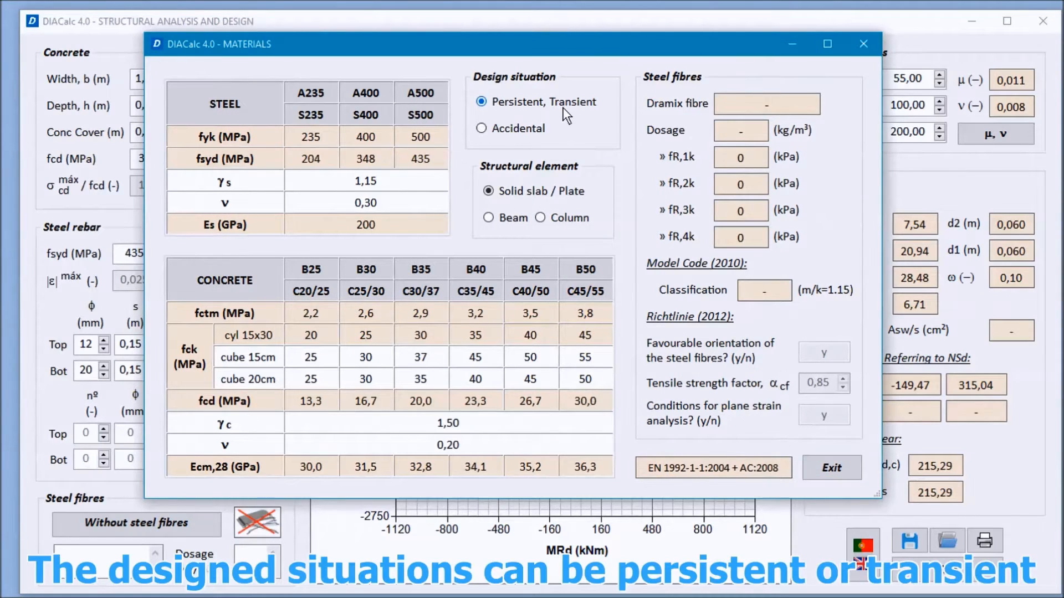
{"action": "left_click", "coordinate": [506, 128]}
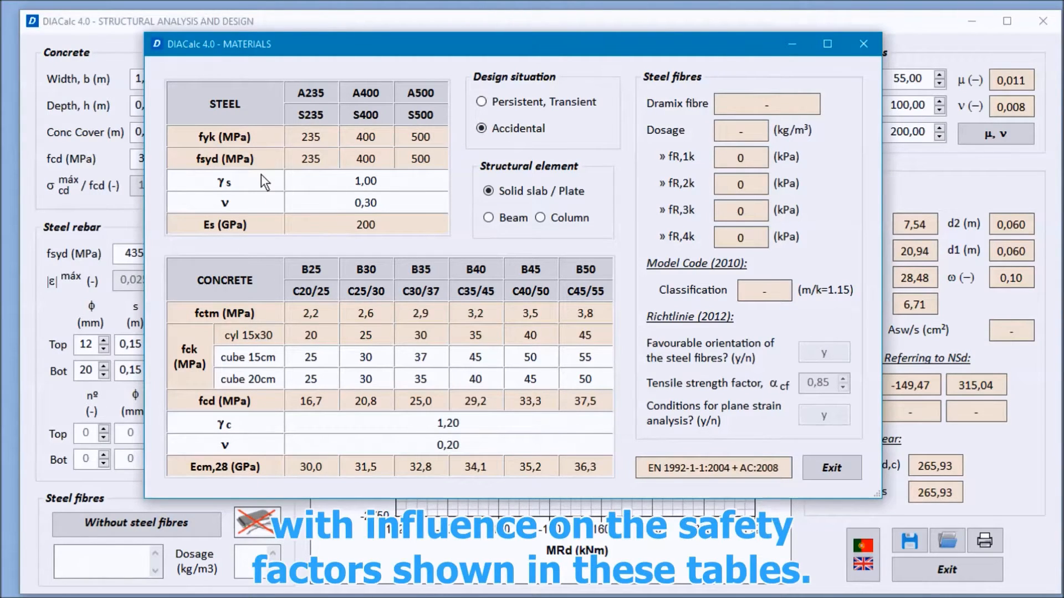
{"action": "left_click", "coordinate": [495, 100]}
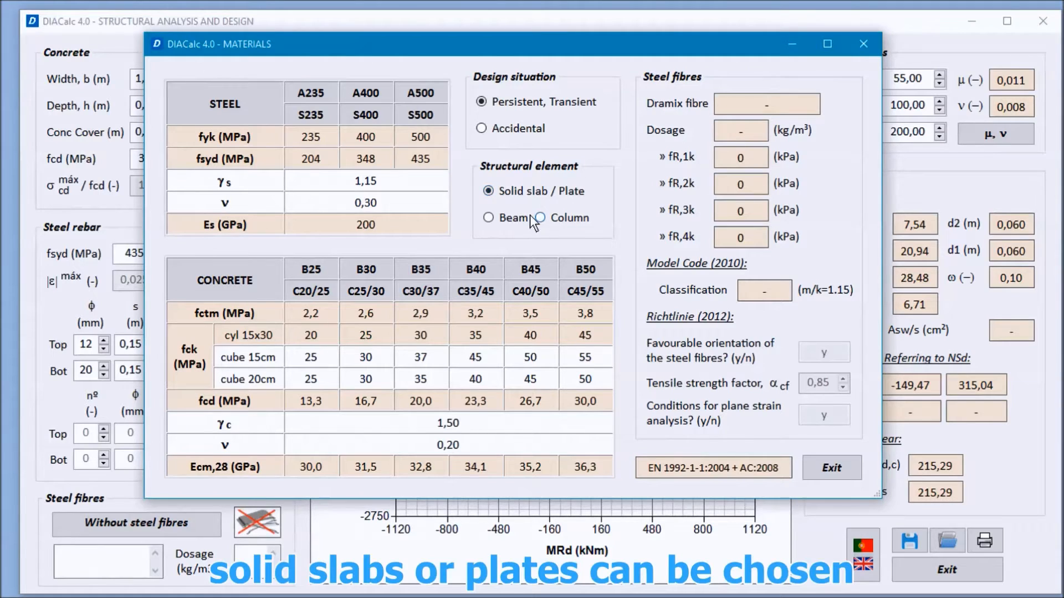
{"action": "left_click", "coordinate": [512, 221]}
{"action": "left_click", "coordinate": [566, 218]}
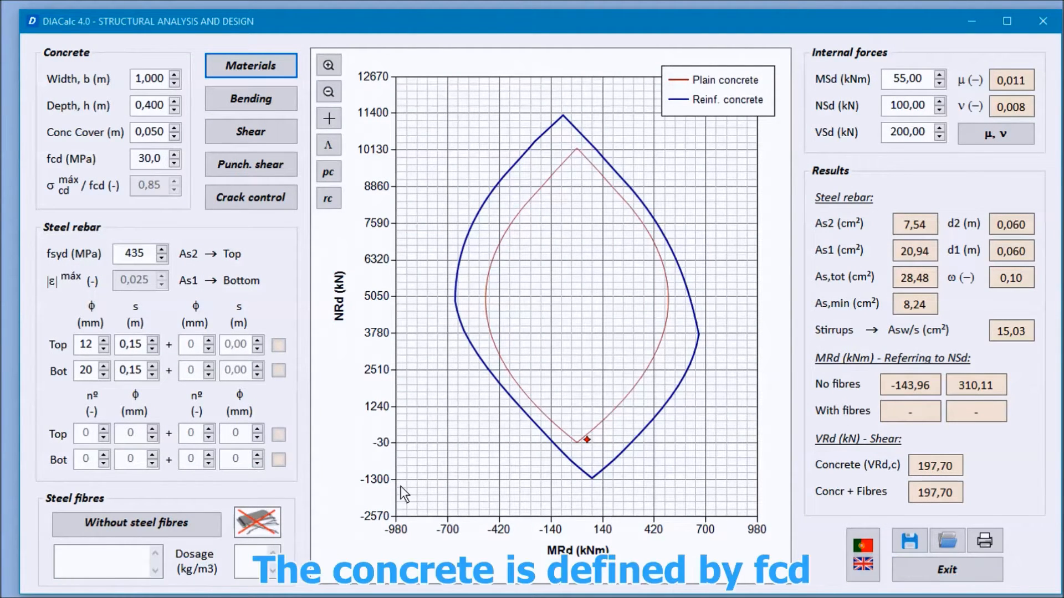
Set the concrete design strength fcd to 20,0 MPa
{"action": "left_click_drag", "start_coordinate": [147, 159], "coordinate": [137, 159]}
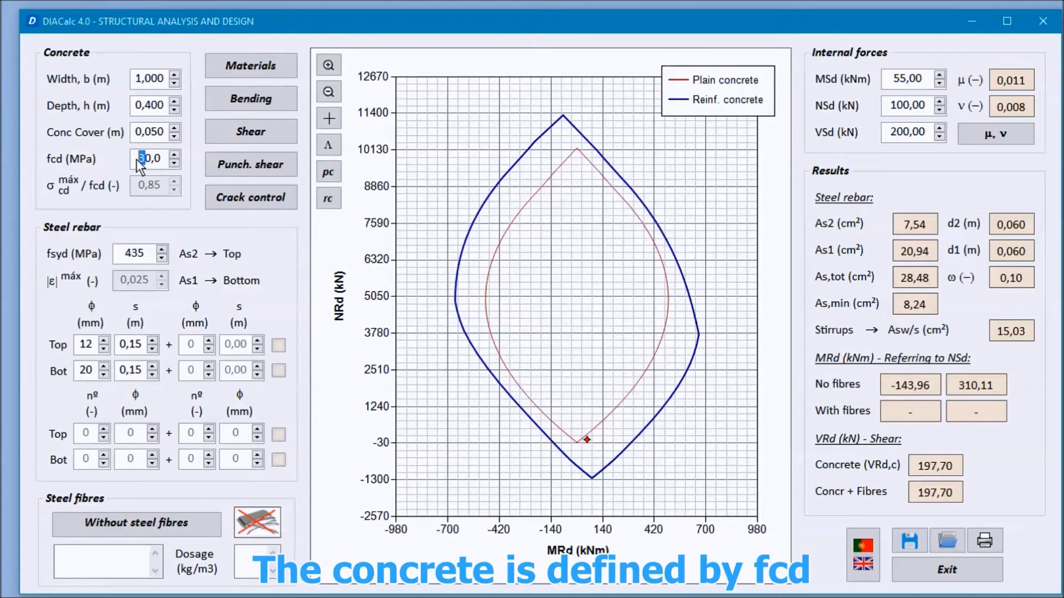
{"action": "type", "text": "2"}
{"action": "left_click", "coordinate": [150, 135]}
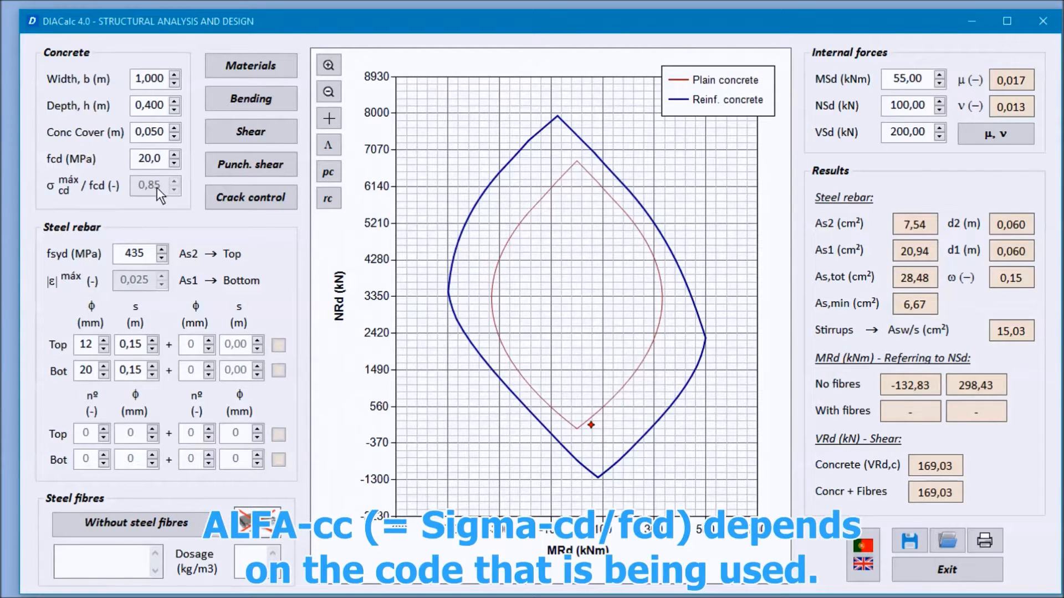
{"action": "double_click", "coordinate": [142, 256]}
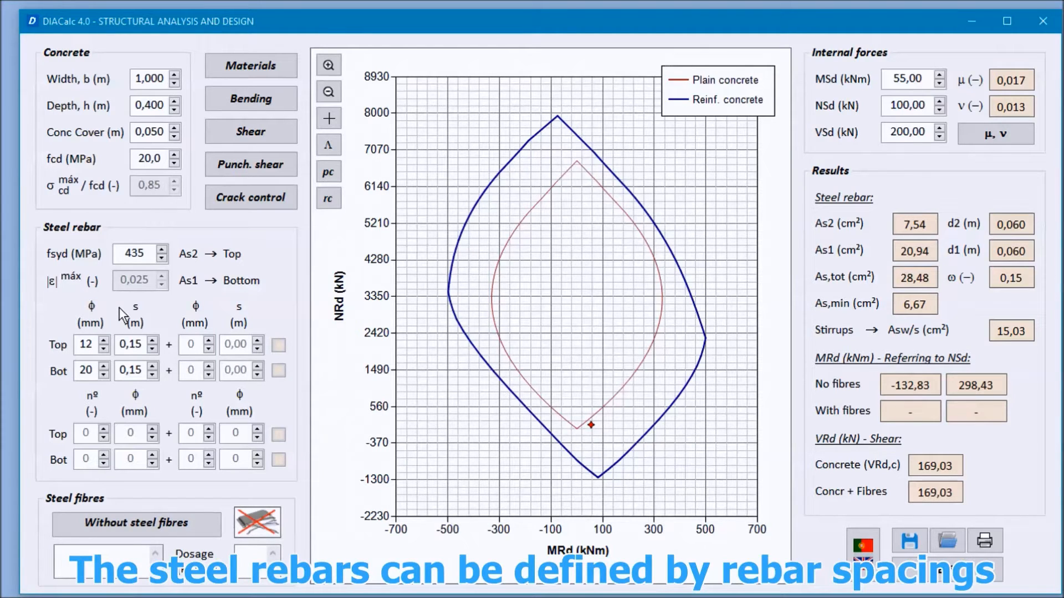
{"action": "left_click", "coordinate": [130, 346]}
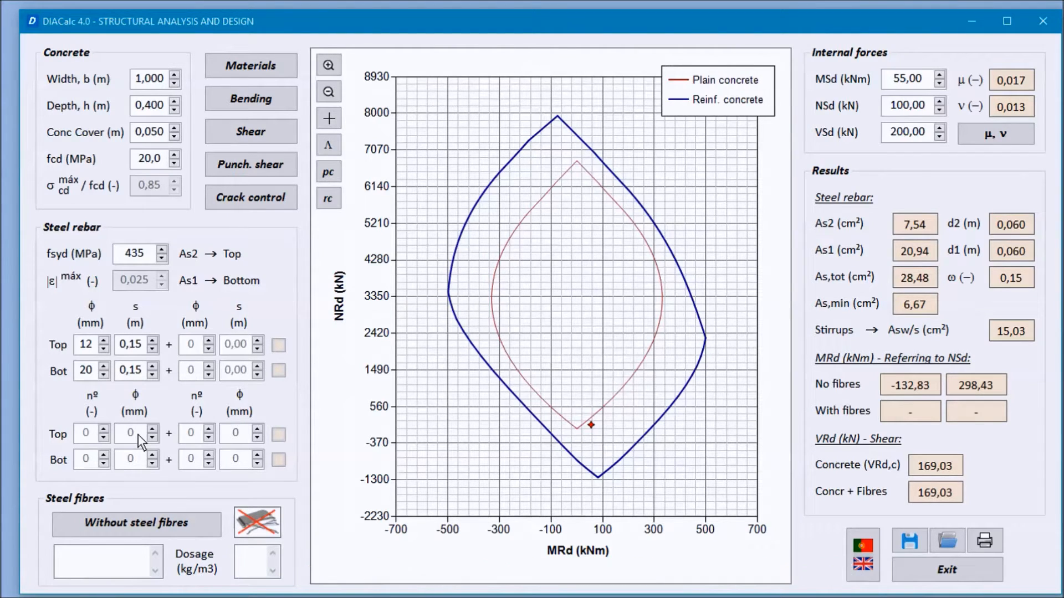
Enable steel fibre reinforcement and select the 4D 65/60 BG fibre type
{"action": "left_click", "coordinate": [149, 523]}
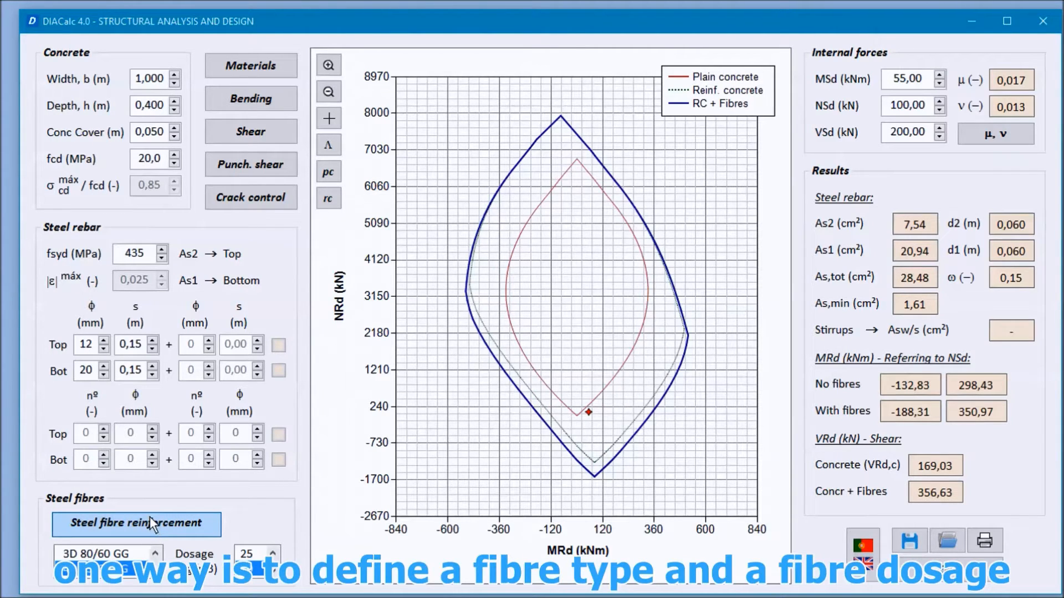
{"action": "scroll", "coordinate": [112, 568], "scroll_direction": "down", "scroll_amount": 1}
{"action": "left_click", "coordinate": [112, 569]}
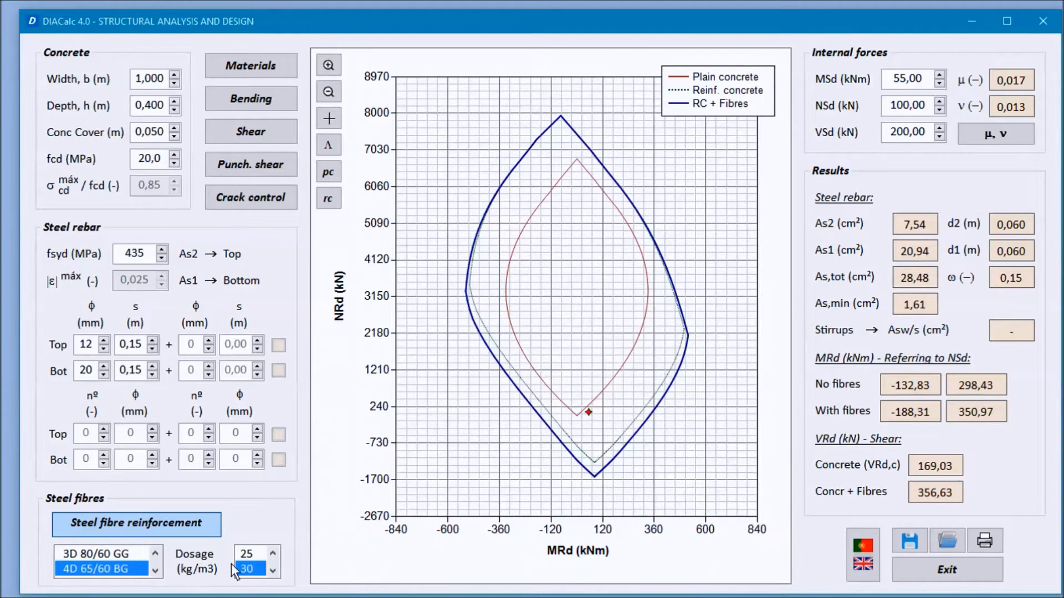
Choose the custom residual strengths fR,1k ... fR,4k as fibre type and review the EN 14651:2005+A1 SFRC properties
{"action": "left_click", "coordinate": [155, 553]}
{"action": "left_click", "coordinate": [156, 553]}
{"action": "left_click", "coordinate": [156, 553]}
{"action": "left_click", "coordinate": [155, 553]}
{"action": "left_click", "coordinate": [155, 553]}
{"action": "left_click", "coordinate": [155, 552]}
{"action": "left_click", "coordinate": [95, 553]}
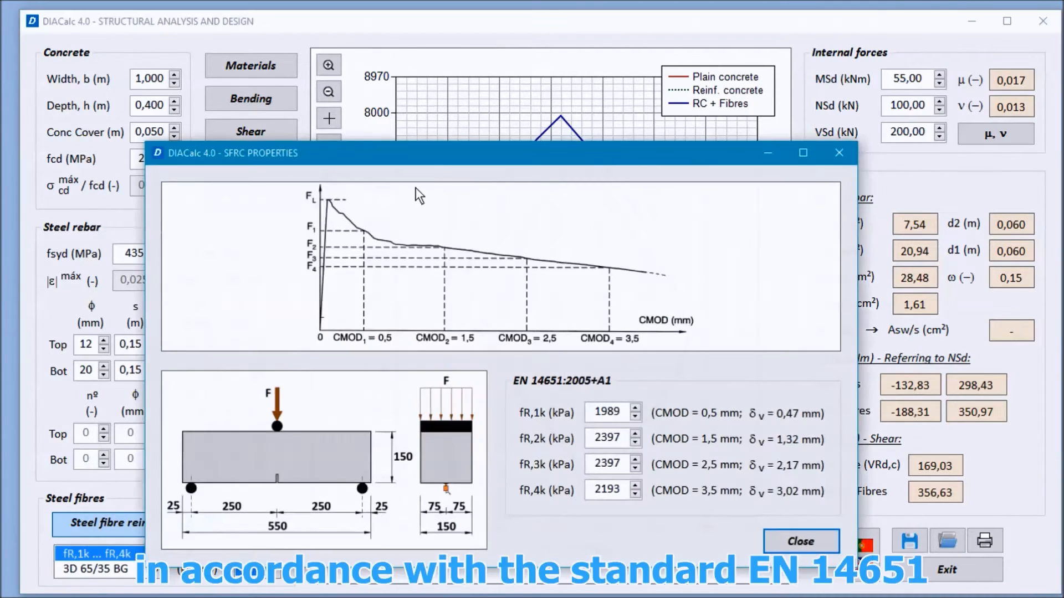
{"action": "left_click_drag", "start_coordinate": [438, 157], "coordinate": [485, 125]}
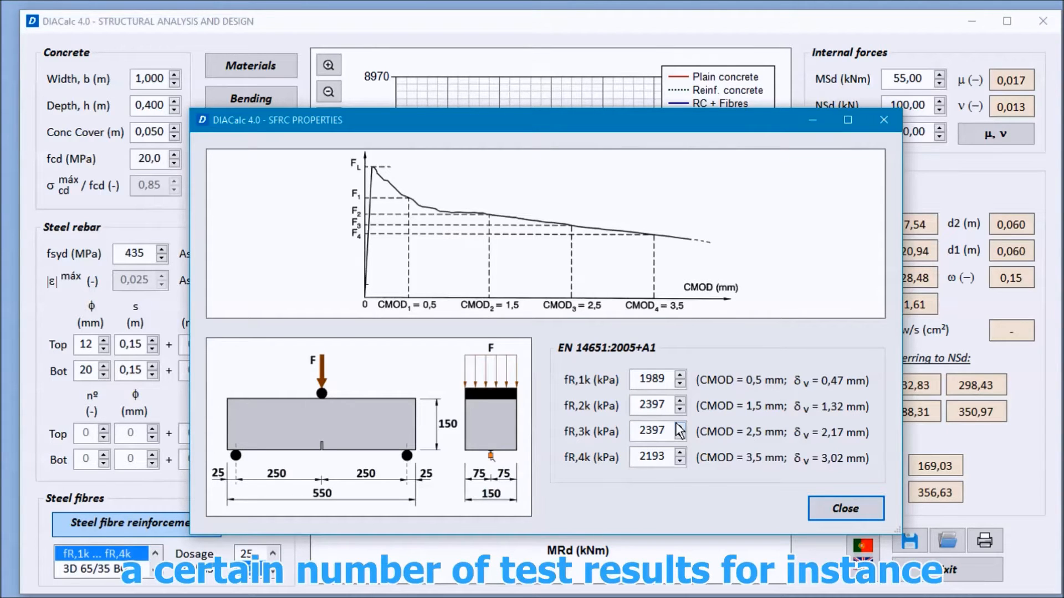
{"action": "left_click", "coordinate": [818, 509]}
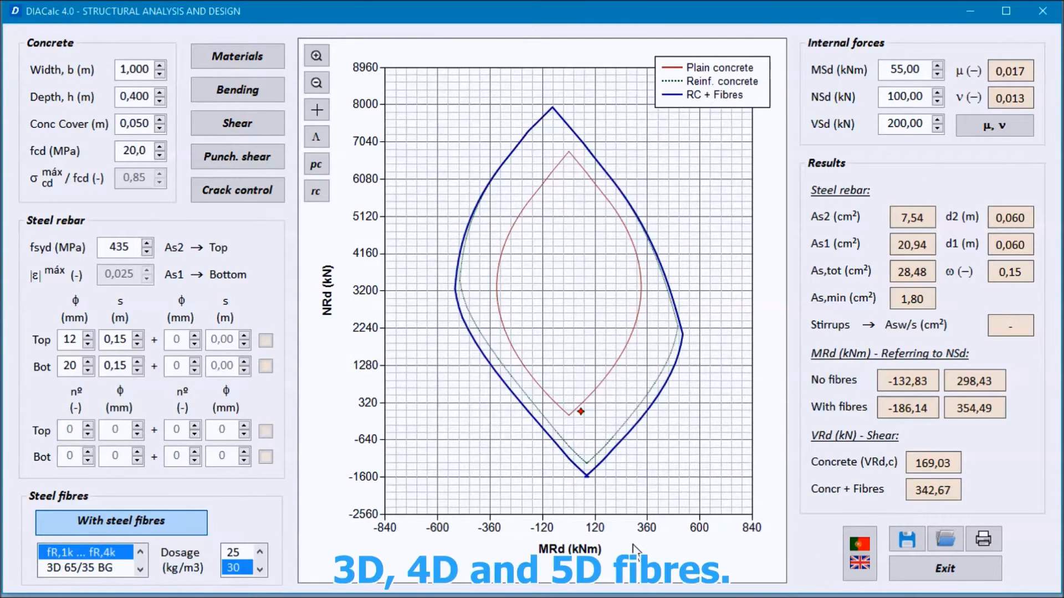
Try the 3D 65/35 BG steel fibre and change the fibre type to 4D 65/60 BL
{"action": "left_click", "coordinate": [138, 569]}
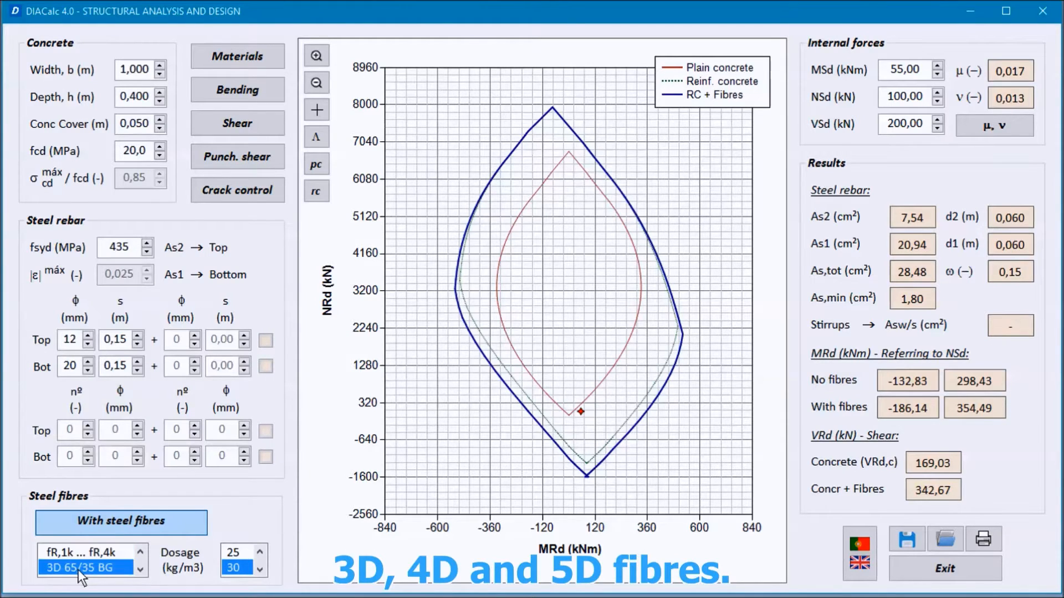
{"action": "left_click", "coordinate": [140, 569]}
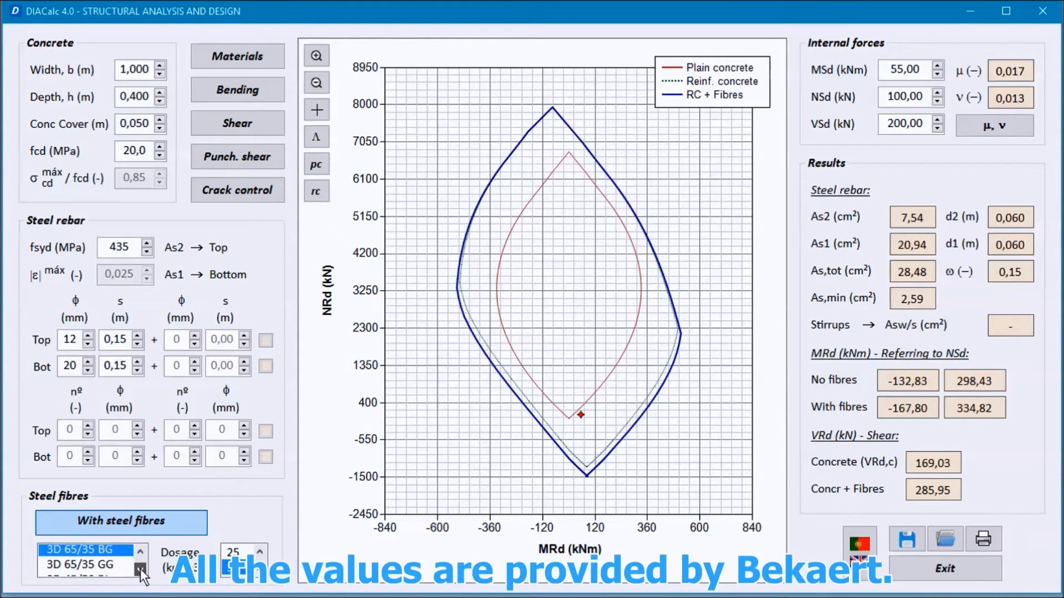
{"action": "left_click", "coordinate": [140, 570]}
{"action": "left_click", "coordinate": [140, 570]}
{"action": "scroll", "coordinate": [103, 559], "scroll_direction": "down", "scroll_amount": 2}
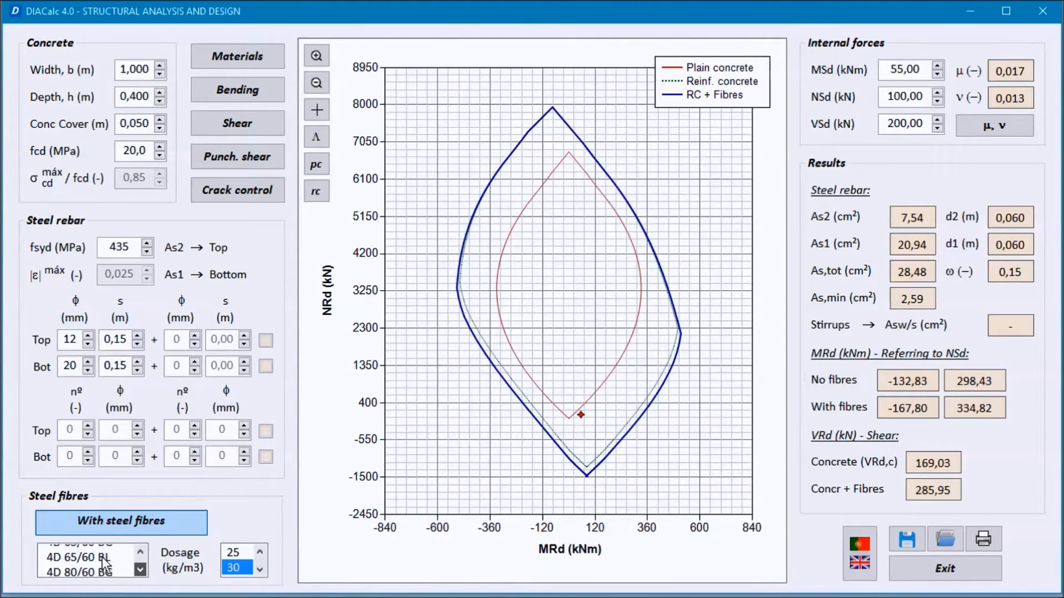
{"action": "left_click", "coordinate": [103, 556]}
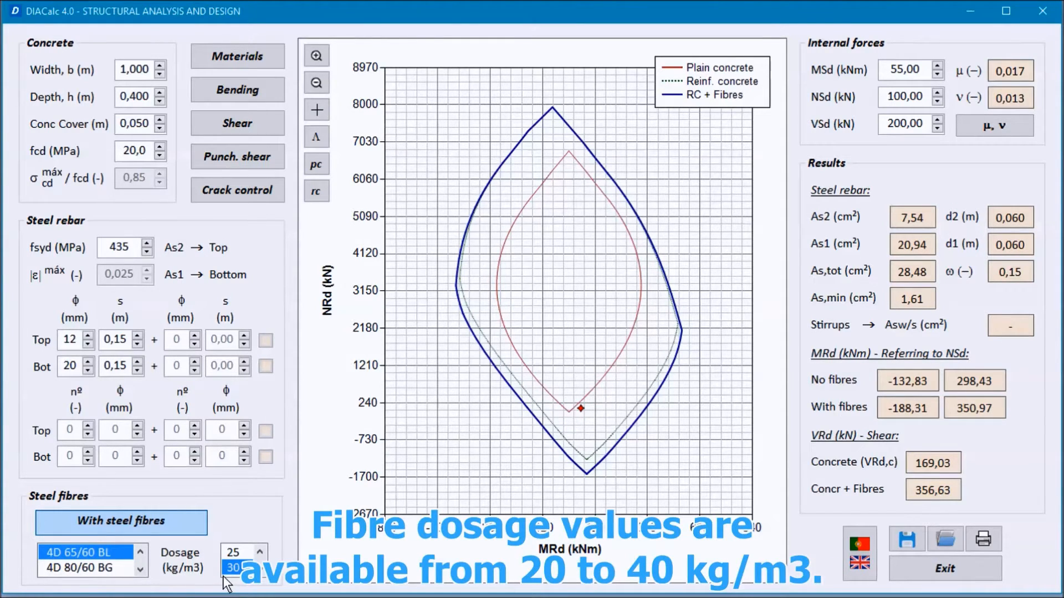
Step the steel fibre dosage through the available values up to 40 kg/m3
{"action": "left_click", "coordinate": [238, 553]}
{"action": "left_click", "coordinate": [260, 553]}
{"action": "left_click", "coordinate": [238, 553]}
{"action": "key", "text": "Down"}
{"action": "key", "text": "Down"}
{"action": "key", "text": "Down"}
{"action": "key", "text": "Down"}
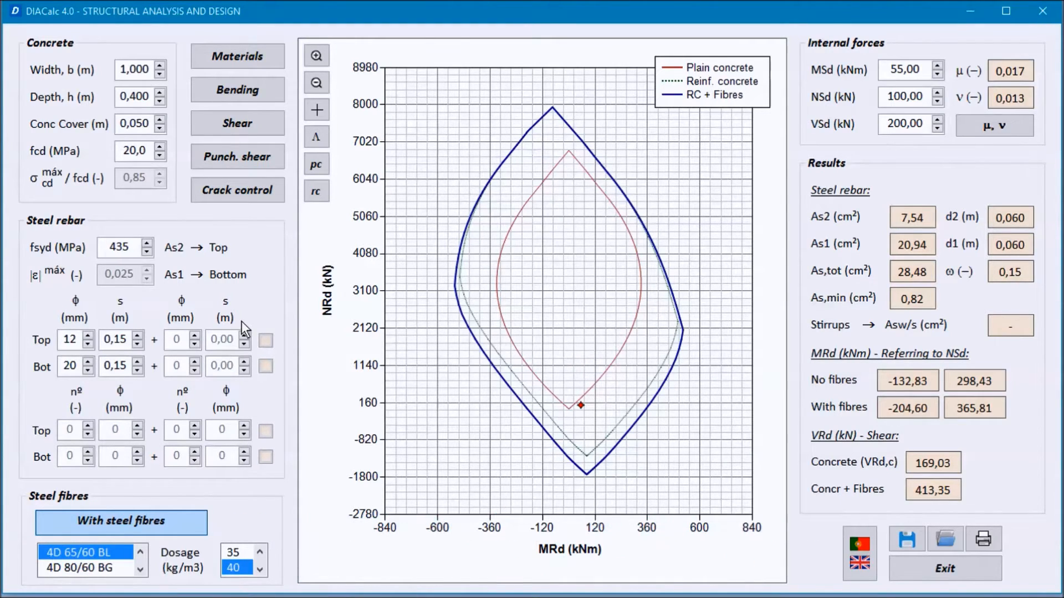
Select the 5D 65/60 GG fibre type and check its residual strengths in the materials data
{"action": "scroll", "coordinate": [126, 572], "scroll_direction": "down", "scroll_amount": 2}
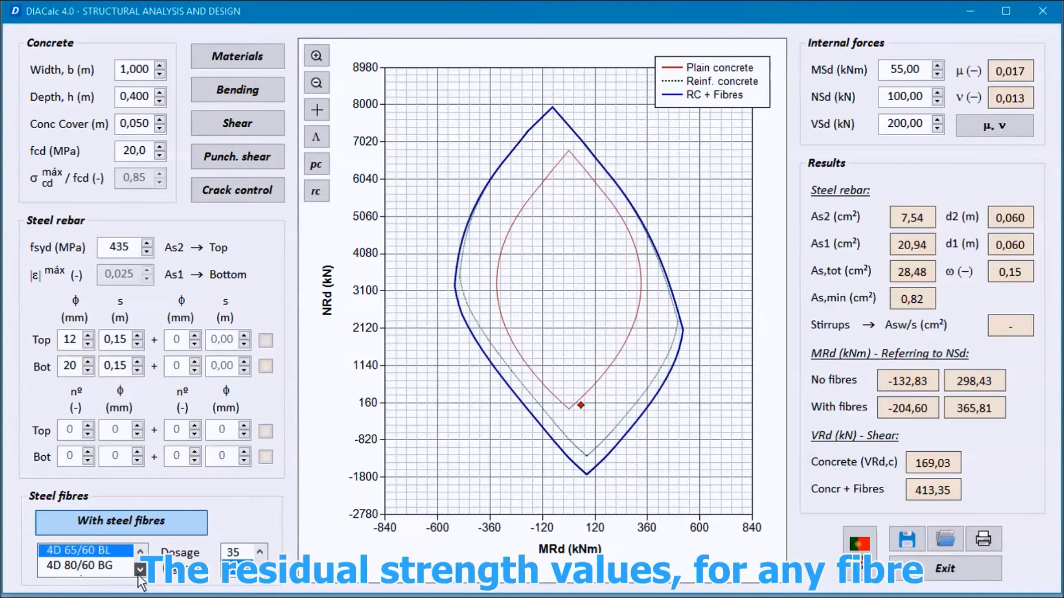
{"action": "left_click", "coordinate": [127, 572]}
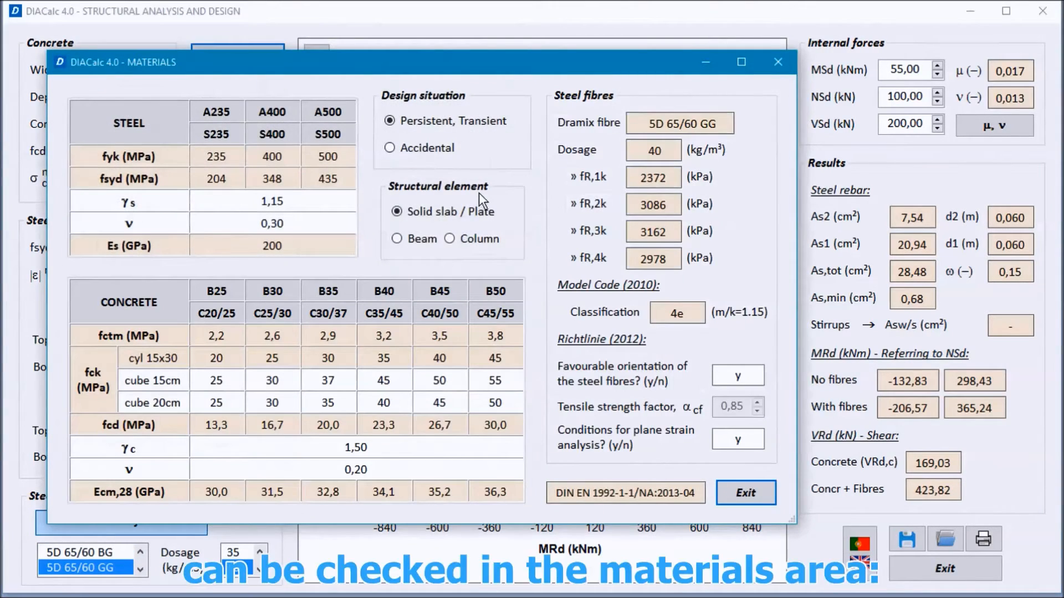
{"action": "left_click_drag", "start_coordinate": [470, 68], "coordinate": [567, 39]}
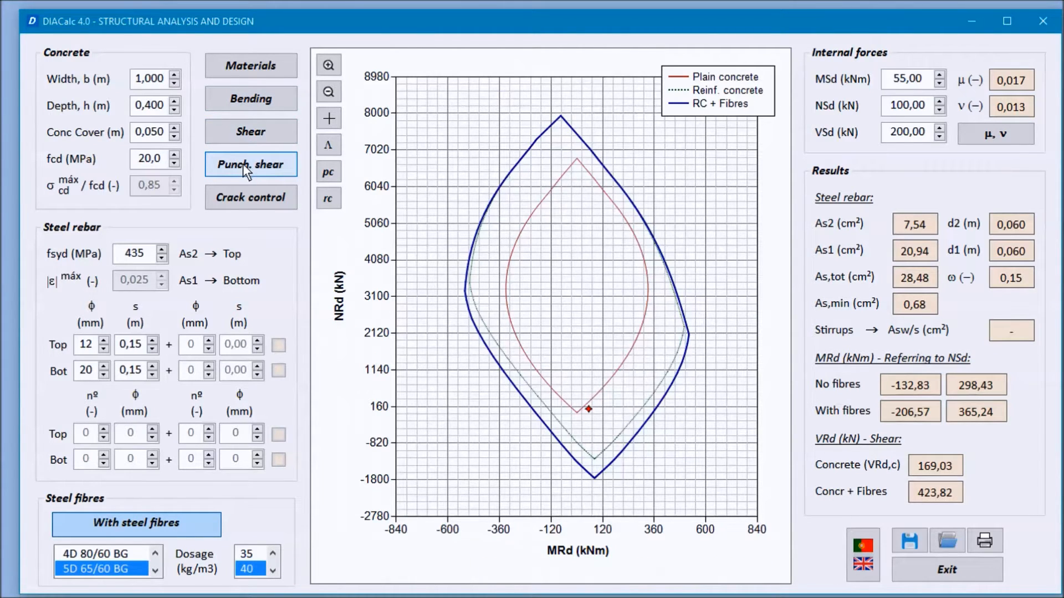
Review the bending calculation with its ULS and SLS diagrams and close it
{"action": "left_click", "coordinate": [268, 92]}
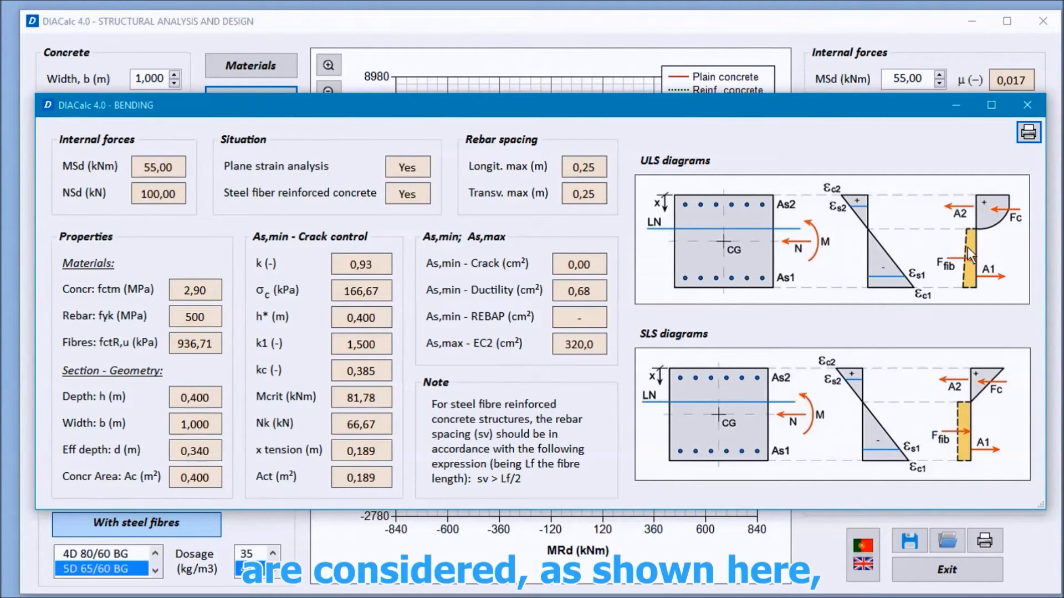
{"action": "left_click", "coordinate": [1027, 105]}
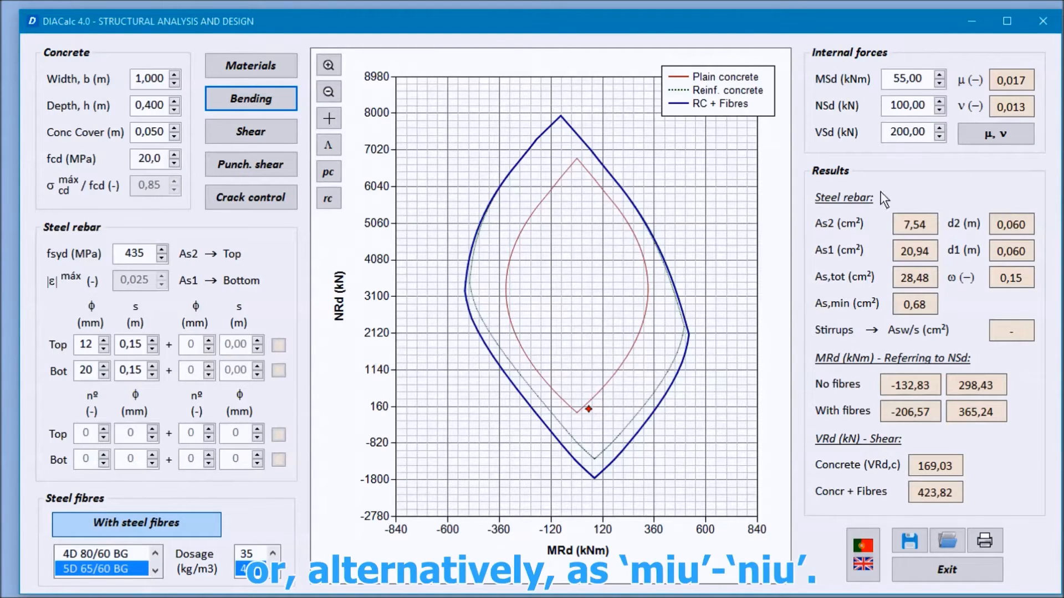
Switch the interaction diagram to the dimensionless μ-ν form and back to MRd-NRd, and check the NSd axial force input
{"action": "left_click", "coordinate": [996, 140]}
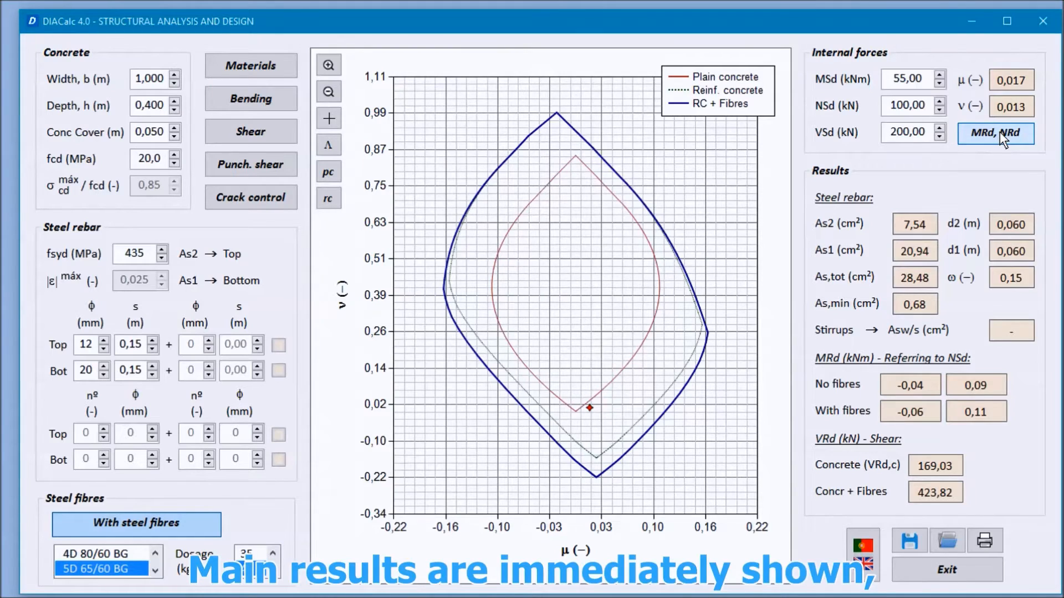
{"action": "left_click", "coordinate": [999, 139]}
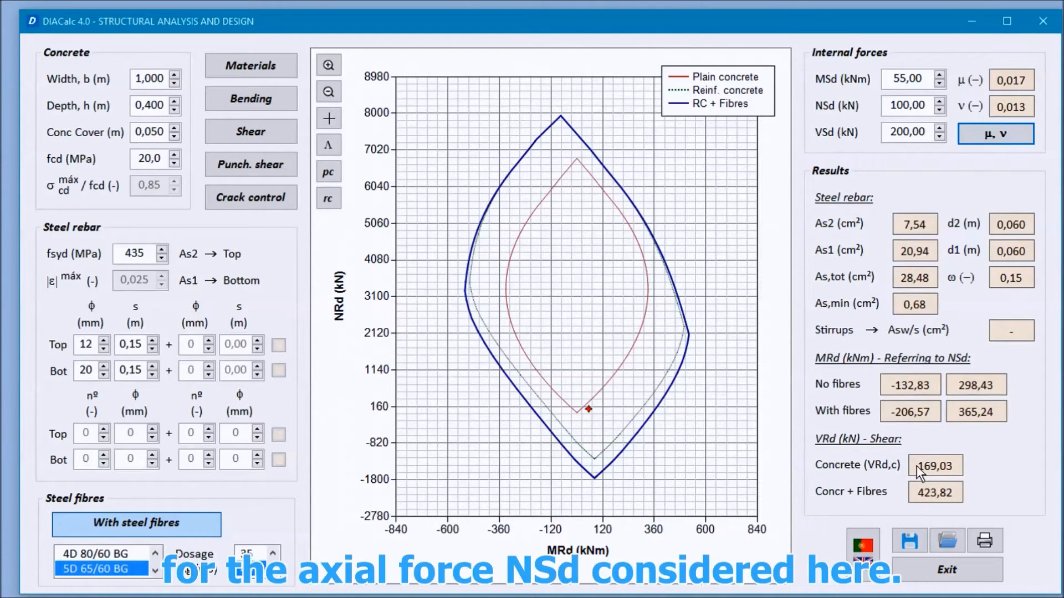
{"action": "left_click", "coordinate": [907, 109]}
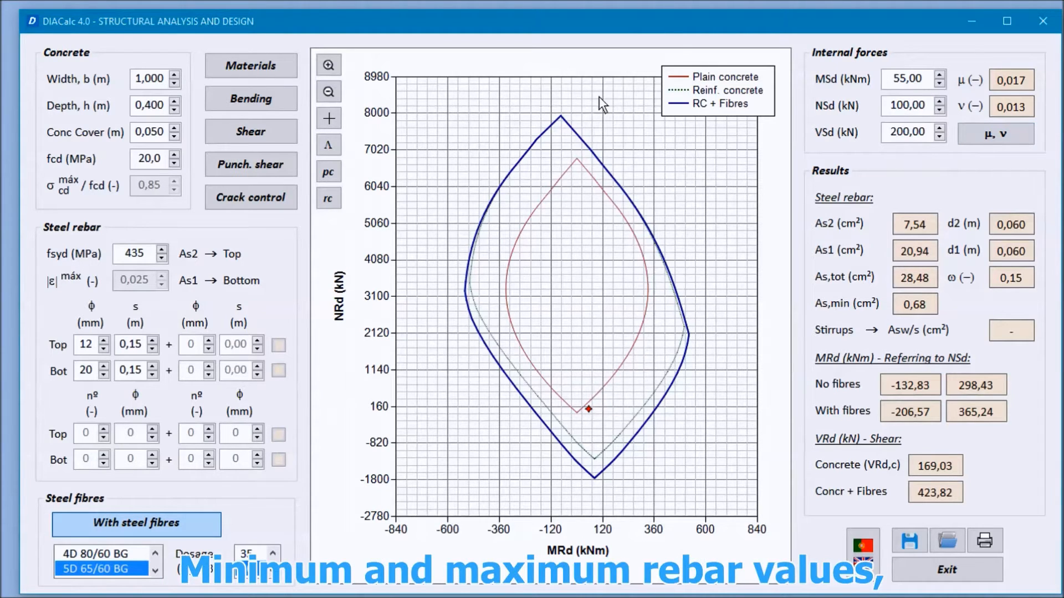
Review the bending and shear calculations for the section with steel fibres and close the shear results
{"action": "left_click", "coordinate": [252, 98]}
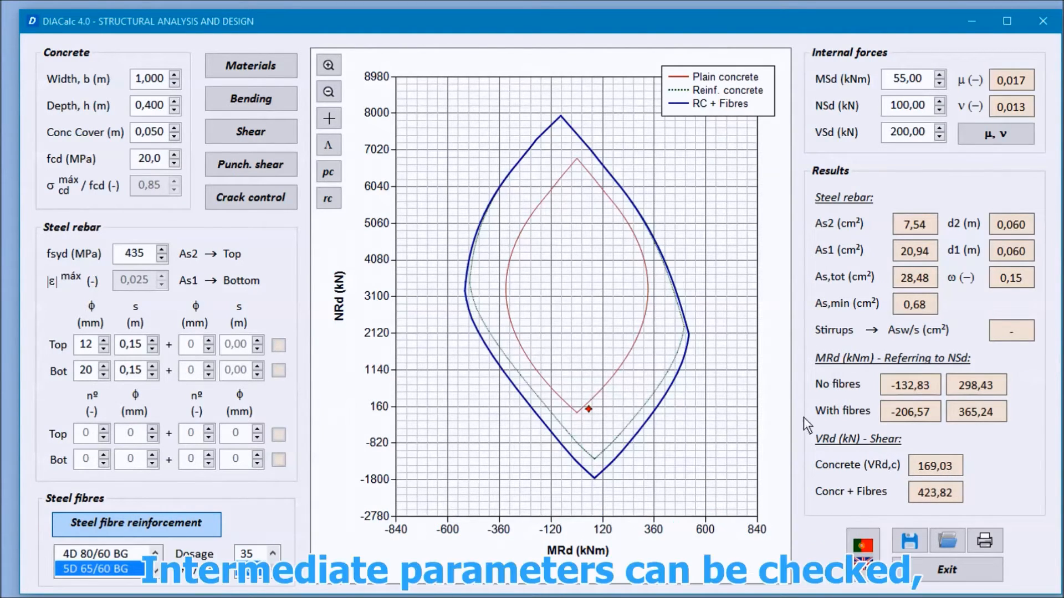
{"action": "left_click", "coordinate": [251, 127]}
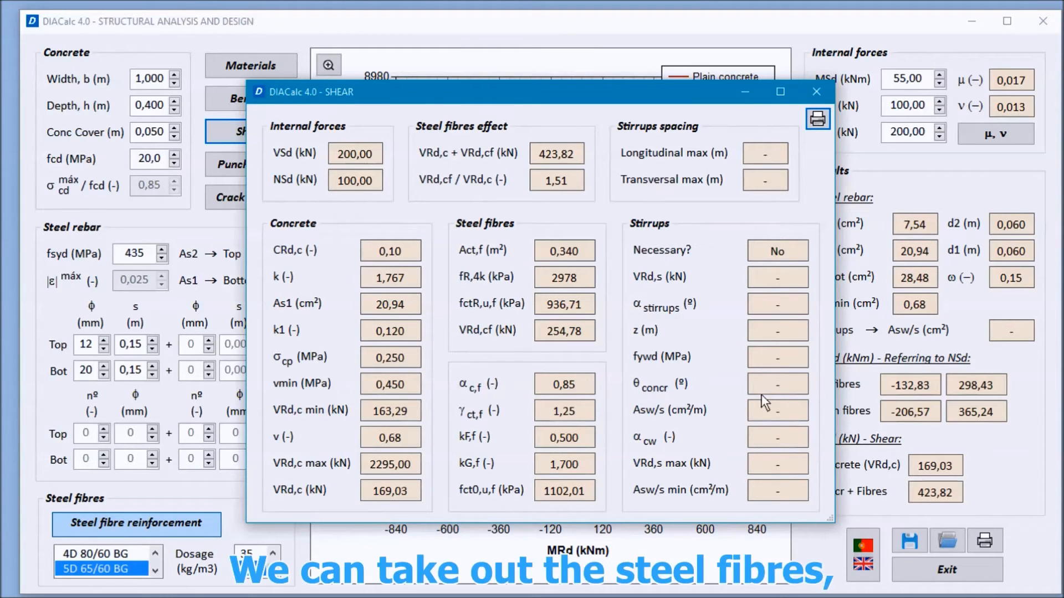
{"action": "left_click", "coordinate": [816, 91]}
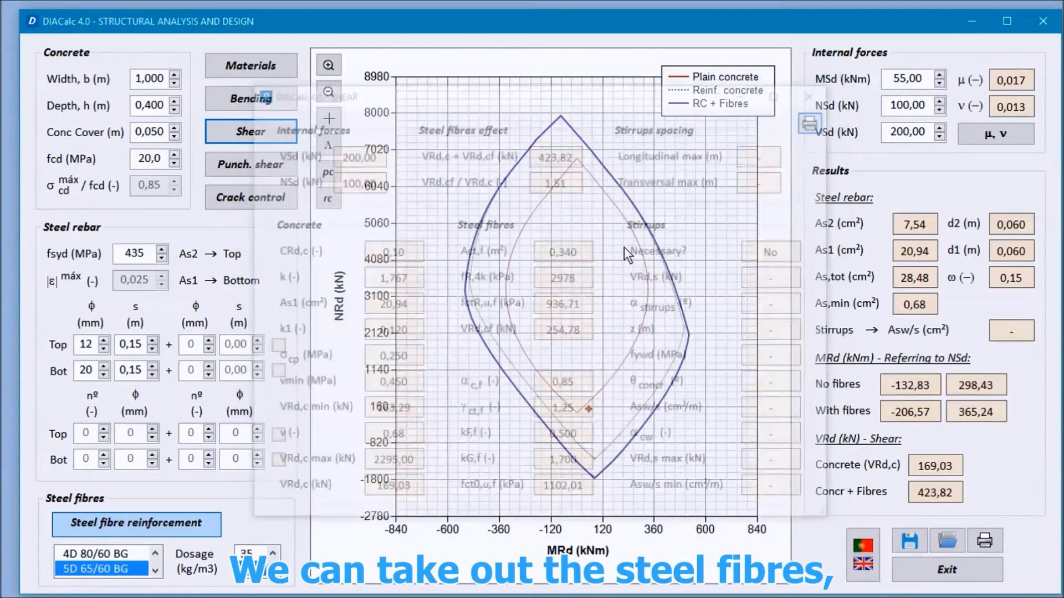
Take out the steel fibres and check the shear calculation for the section without them
{"action": "left_click", "coordinate": [189, 517]}
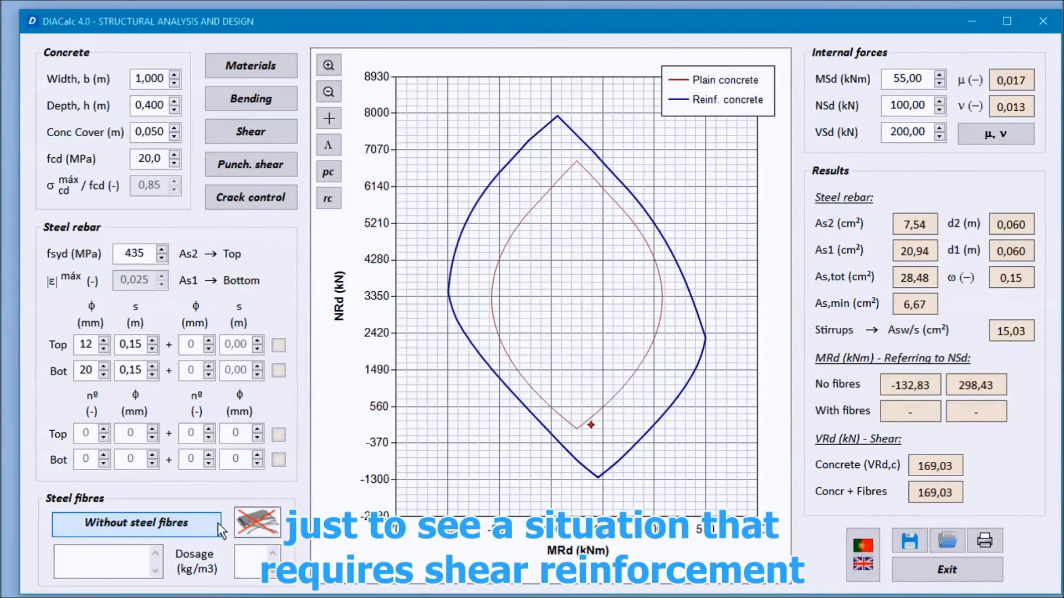
{"action": "left_click", "coordinate": [264, 127]}
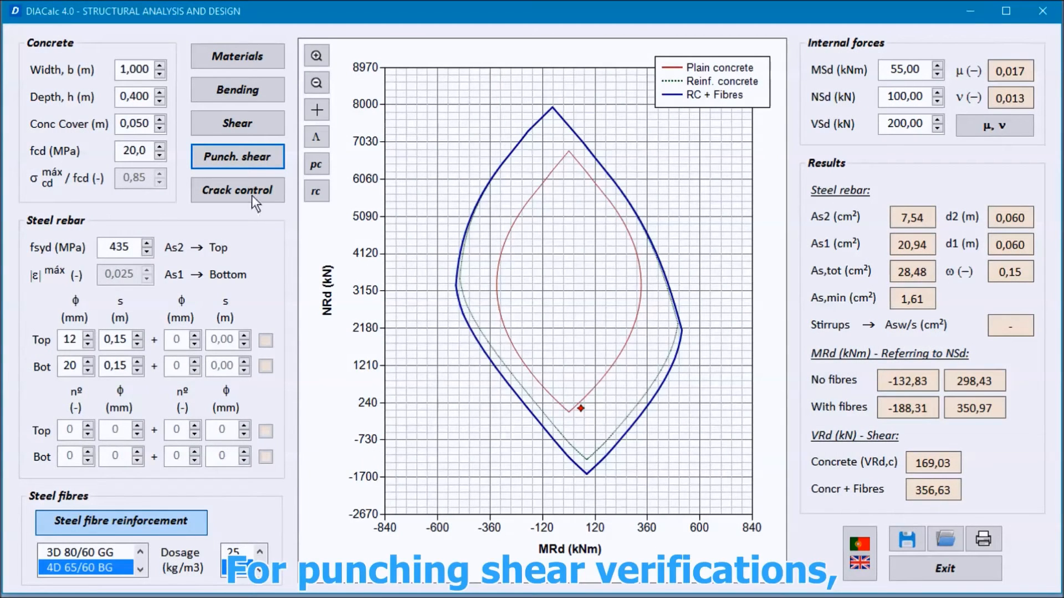
Open the punching shear verification, try uniform stress (σ) as soil-structure interaction, and return to BoEF to inspect its width and soil modulus inputs
{"action": "left_click", "coordinate": [242, 157]}
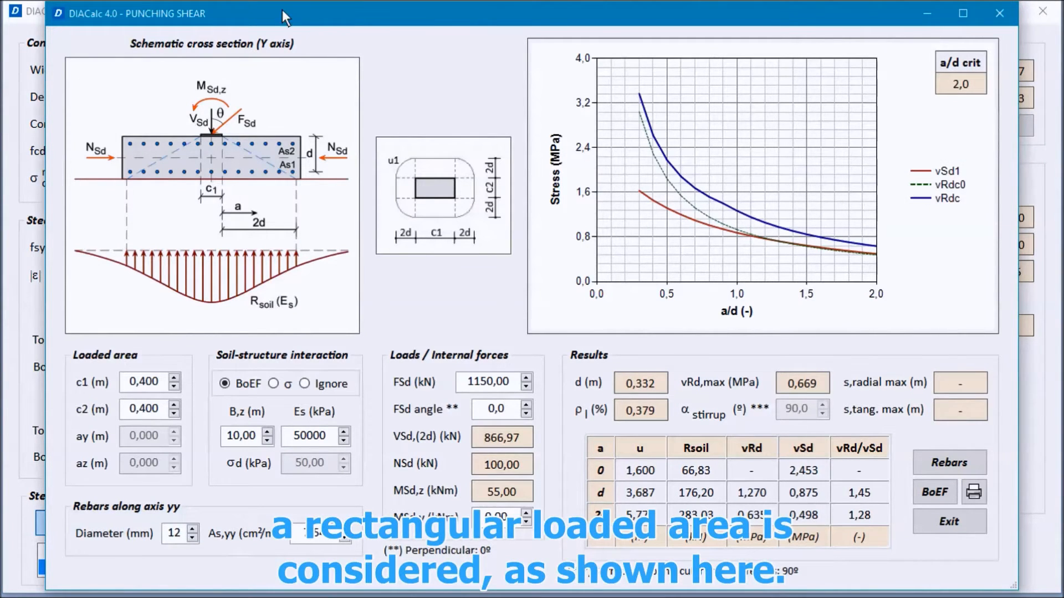
{"action": "left_click_drag", "start_coordinate": [294, 17], "coordinate": [241, 11]}
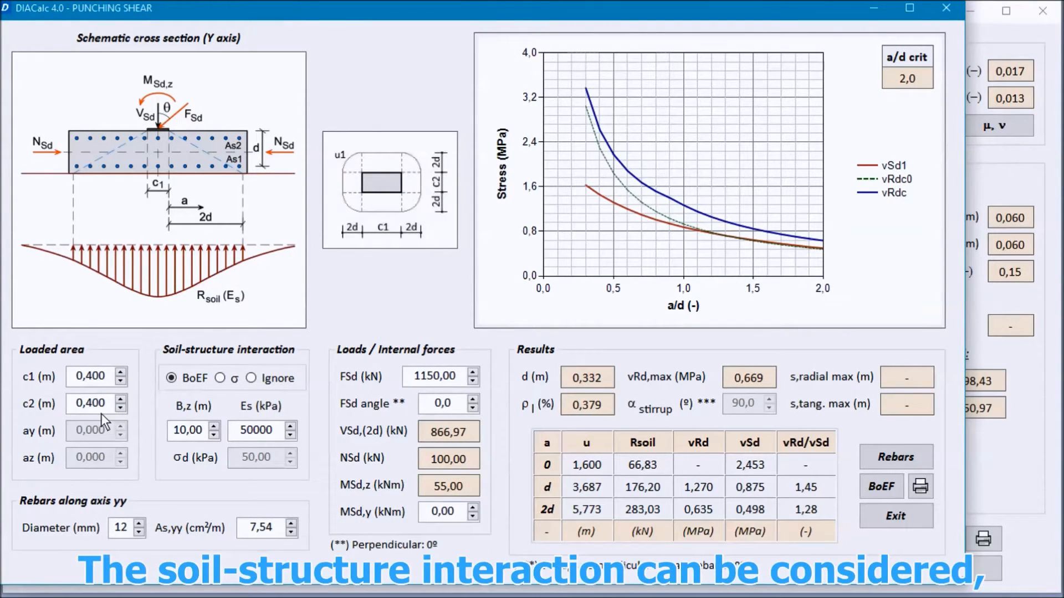
{"action": "left_click", "coordinate": [220, 377]}
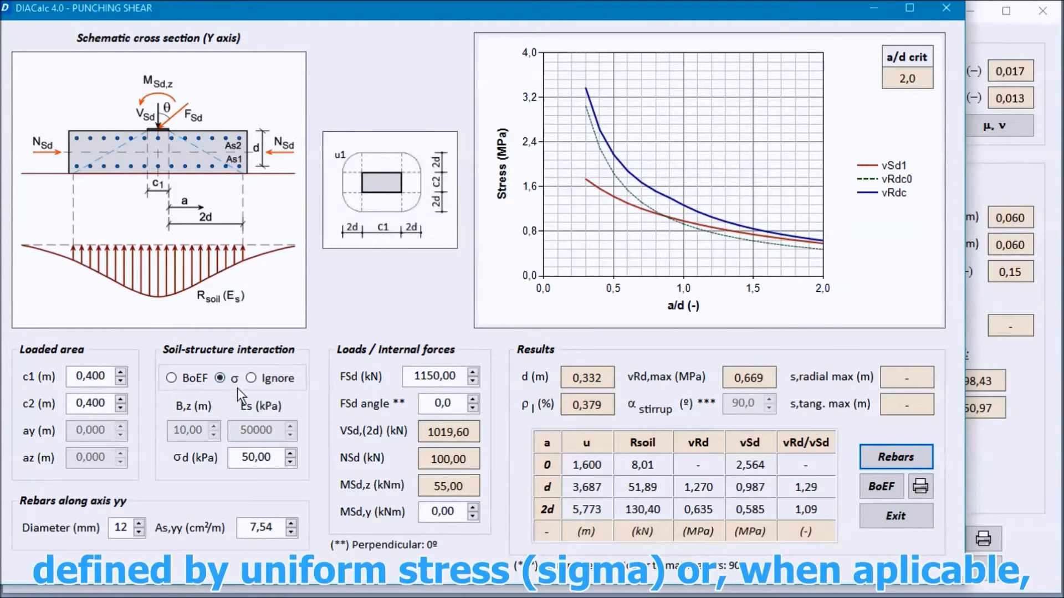
{"action": "left_click", "coordinate": [256, 457]}
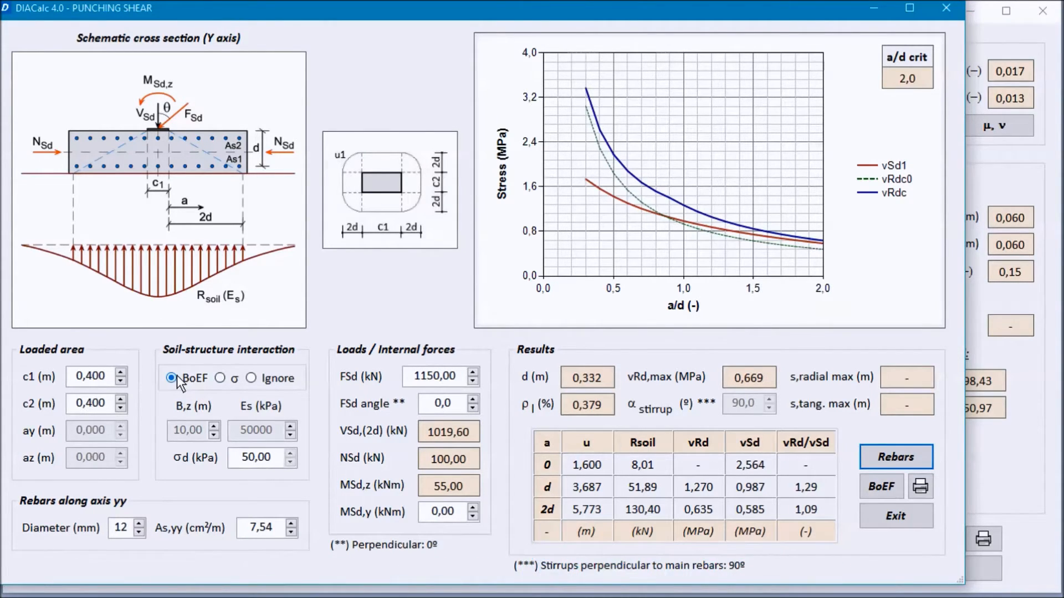
{"action": "left_click", "coordinate": [195, 379]}
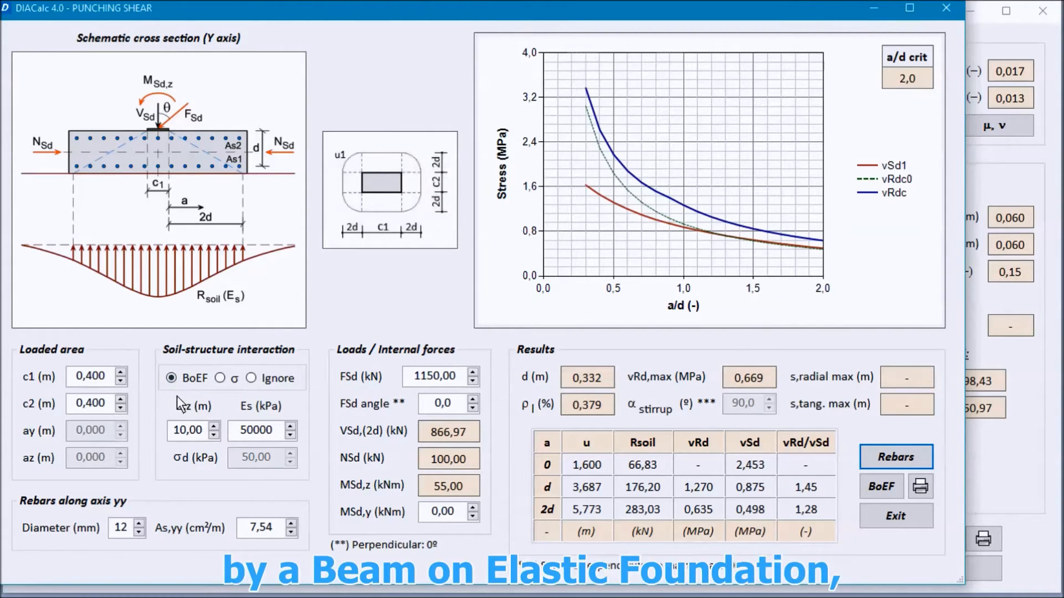
{"action": "left_click", "coordinate": [181, 431]}
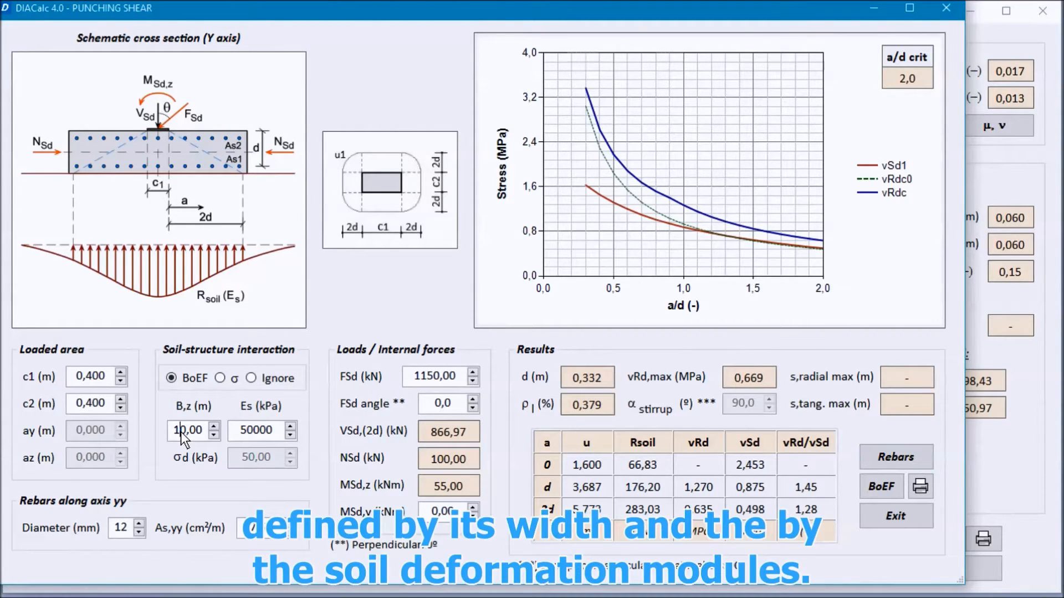
{"action": "left_click", "coordinate": [258, 436]}
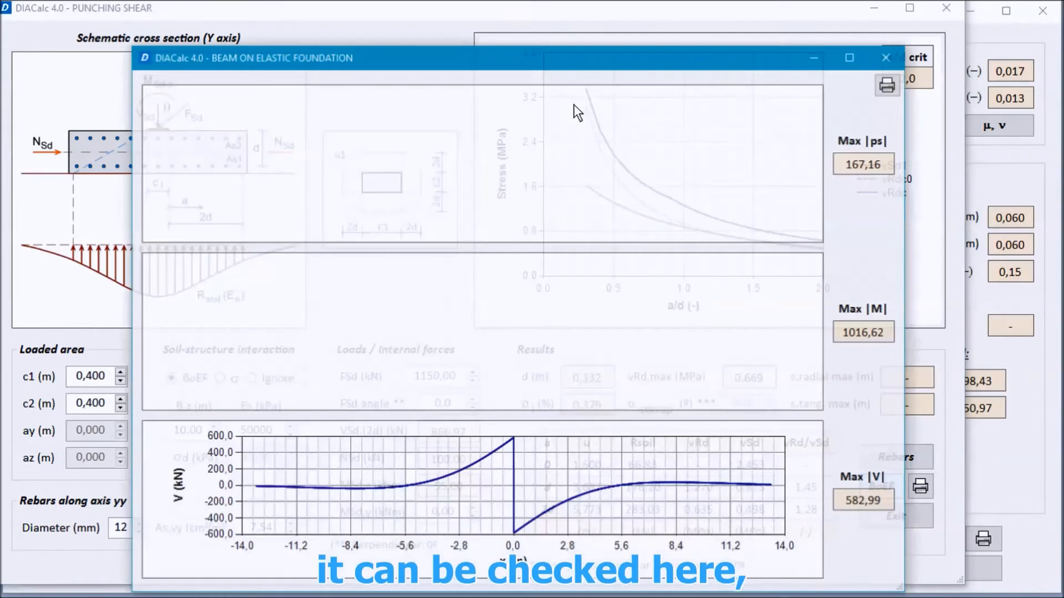
Review the beam on elastic foundation diagrams and the detailed listing of their values, and close both
{"action": "left_click_drag", "start_coordinate": [570, 58], "coordinate": [429, 9]}
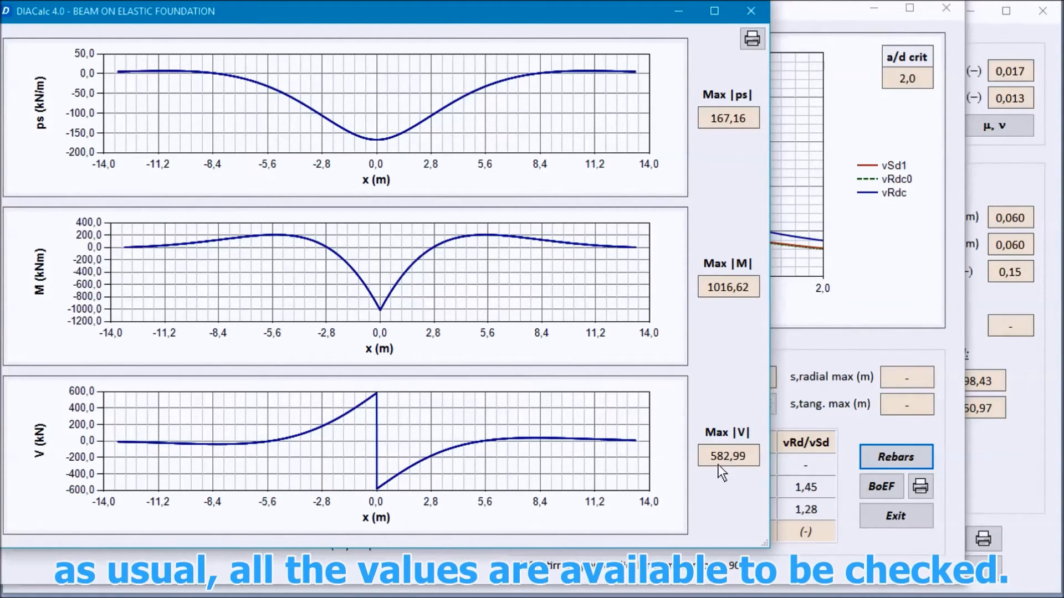
{"action": "left_click", "coordinate": [716, 278]}
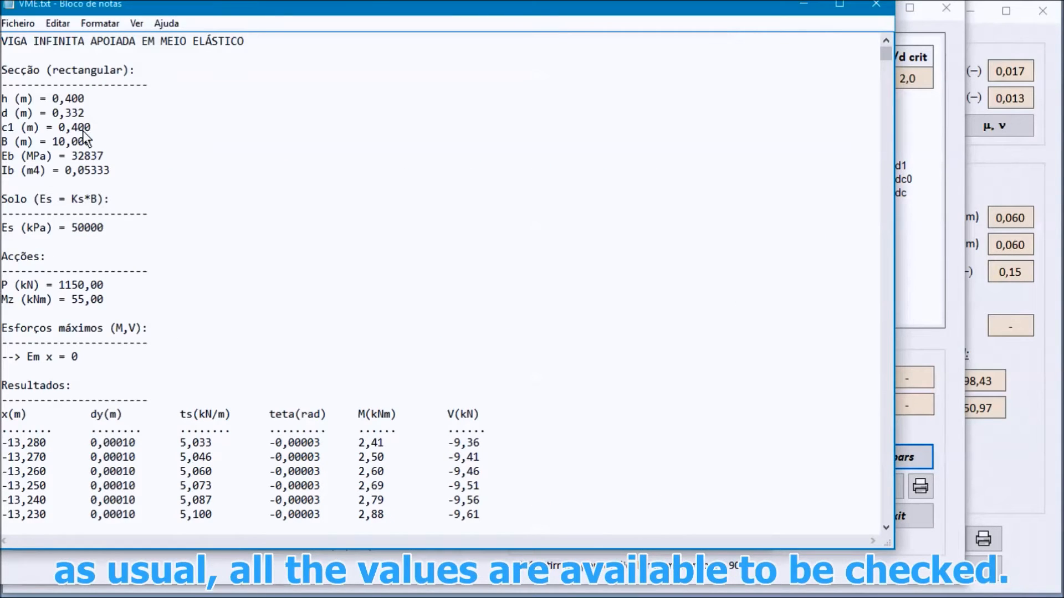
{"action": "scroll", "coordinate": [240, 150], "scroll_direction": "down", "scroll_amount": 3}
{"action": "scroll", "coordinate": [260, 138], "scroll_direction": "up", "scroll_amount": 3}
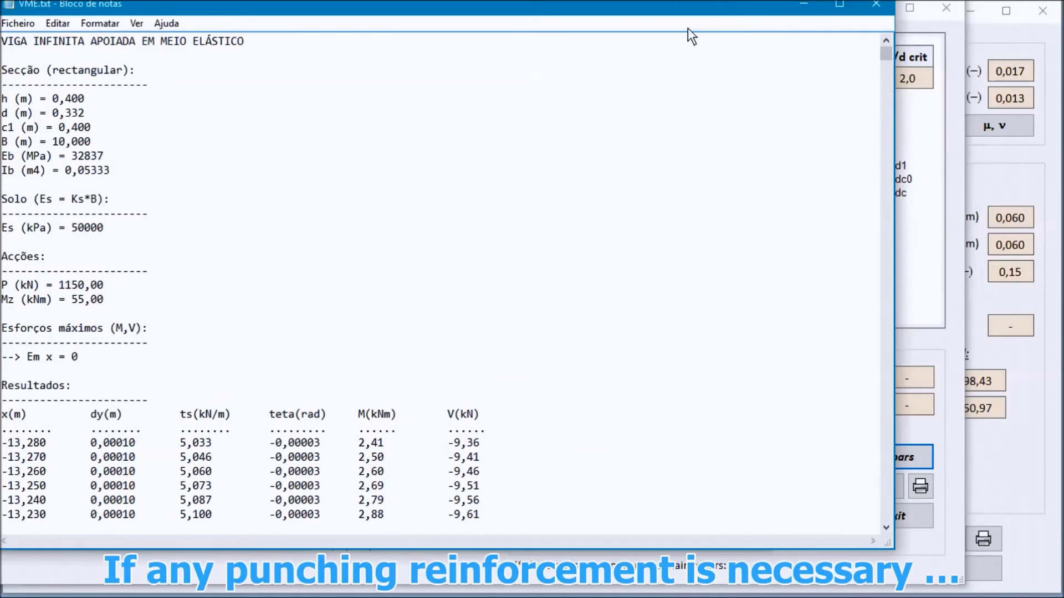
{"action": "left_click", "coordinate": [875, 4]}
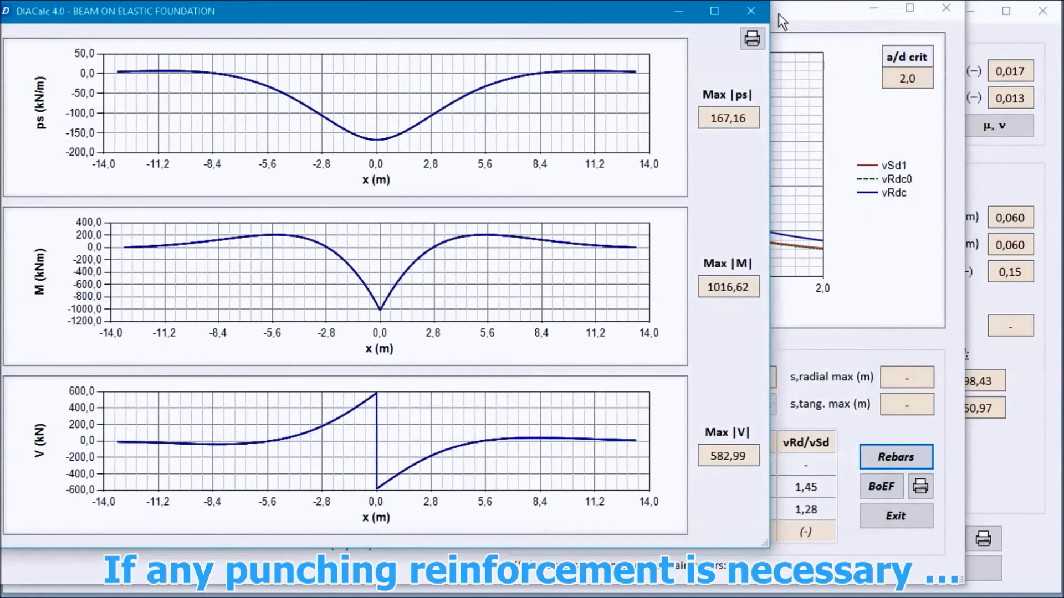
{"action": "left_click", "coordinate": [756, 15]}
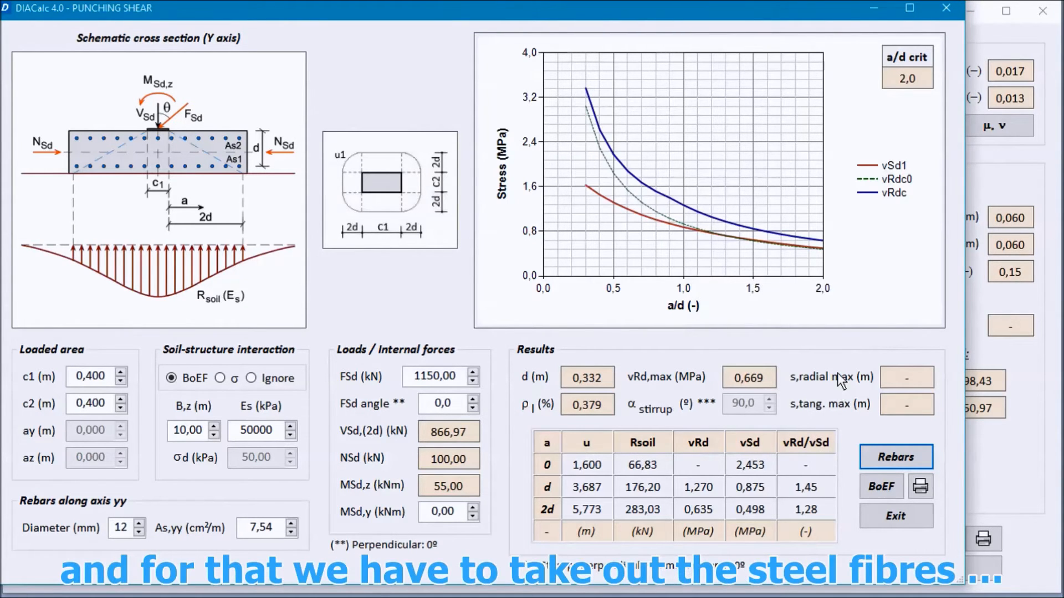
Leave the punching shear verification, take out the steel fibres and change the design standard to Eurocode 2
{"action": "left_click", "coordinate": [946, 10]}
{"action": "left_click", "coordinate": [121, 521]}
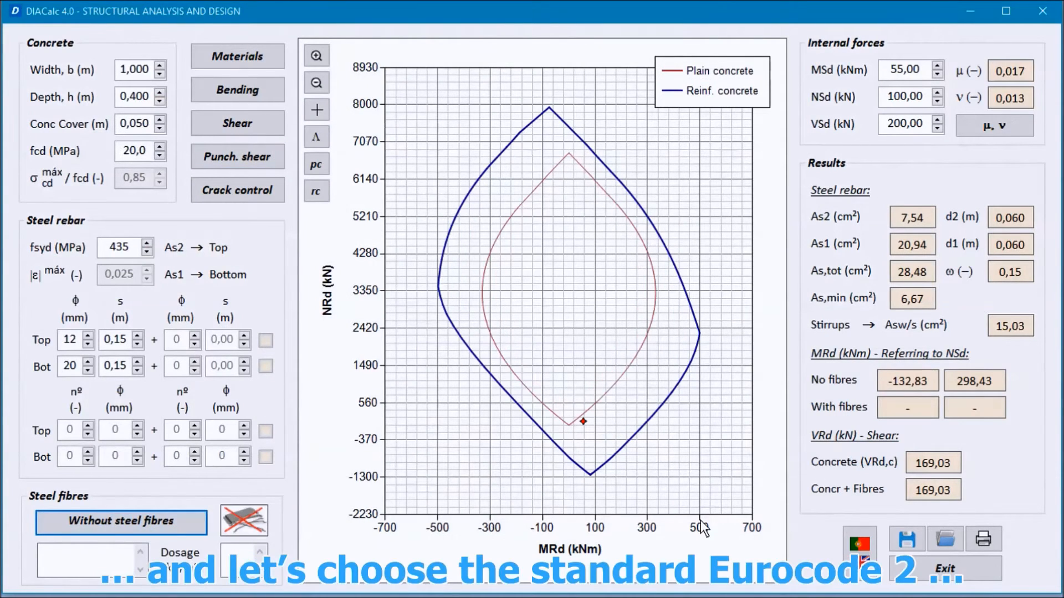
{"action": "left_click", "coordinate": [859, 552]}
{"action": "left_click", "coordinate": [204, 71]}
{"action": "left_click", "coordinate": [225, 201]}
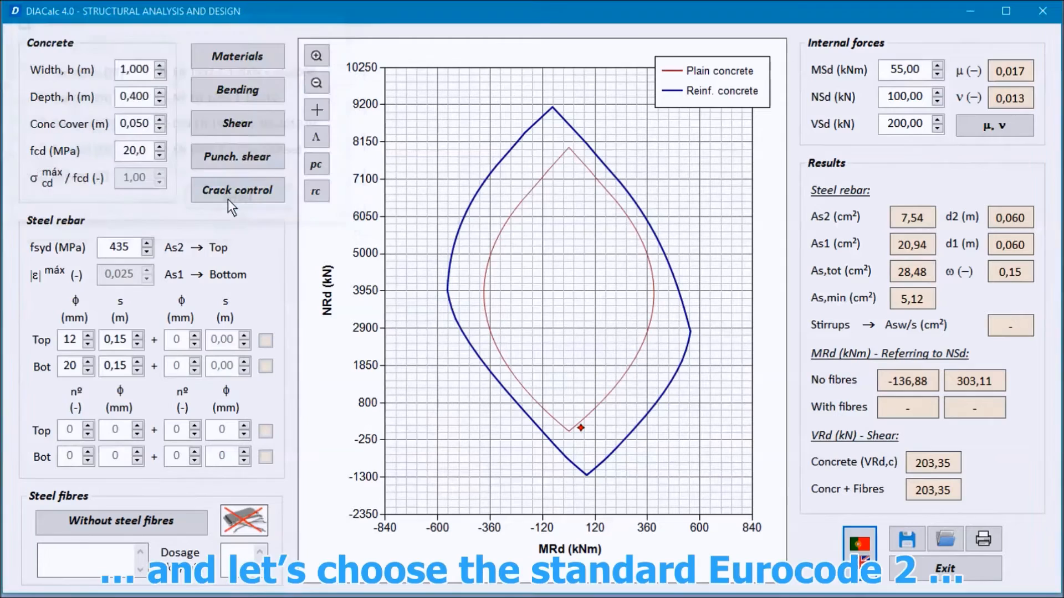
Review the Eurocode 2 punching shear reinforcement details and the listing of all analysed perimeters, and close the listing
{"action": "left_click", "coordinate": [235, 161]}
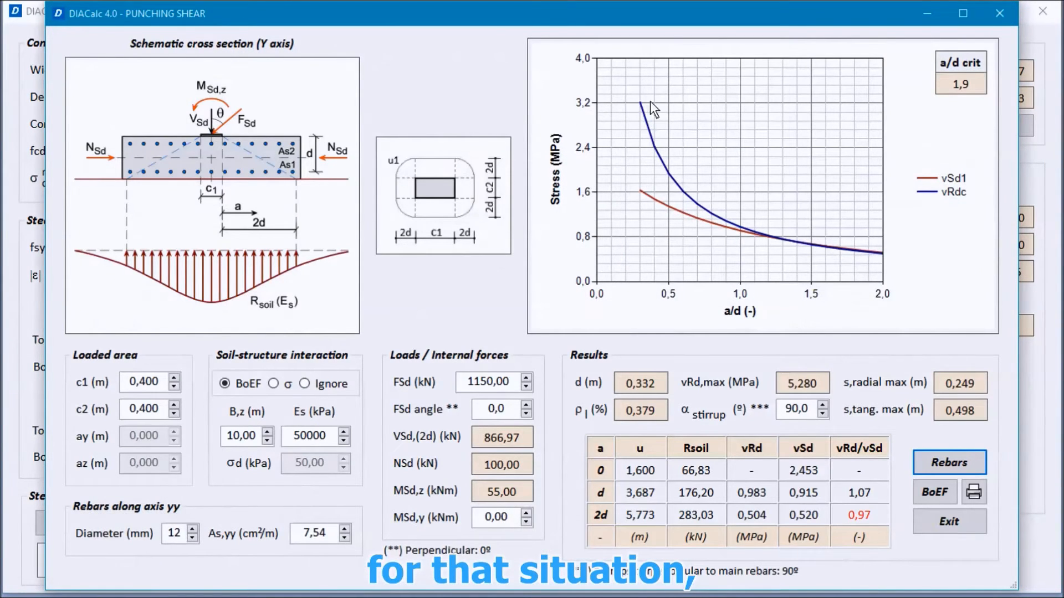
{"action": "left_click_drag", "start_coordinate": [488, 10], "coordinate": [444, 0]}
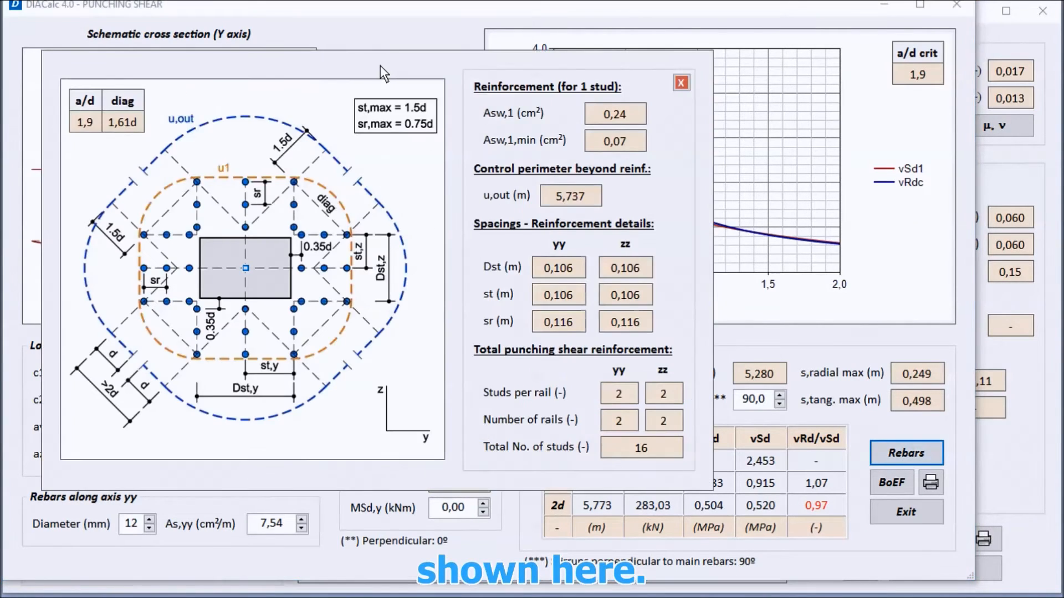
{"action": "left_click_drag", "start_coordinate": [380, 65], "coordinate": [331, 19]}
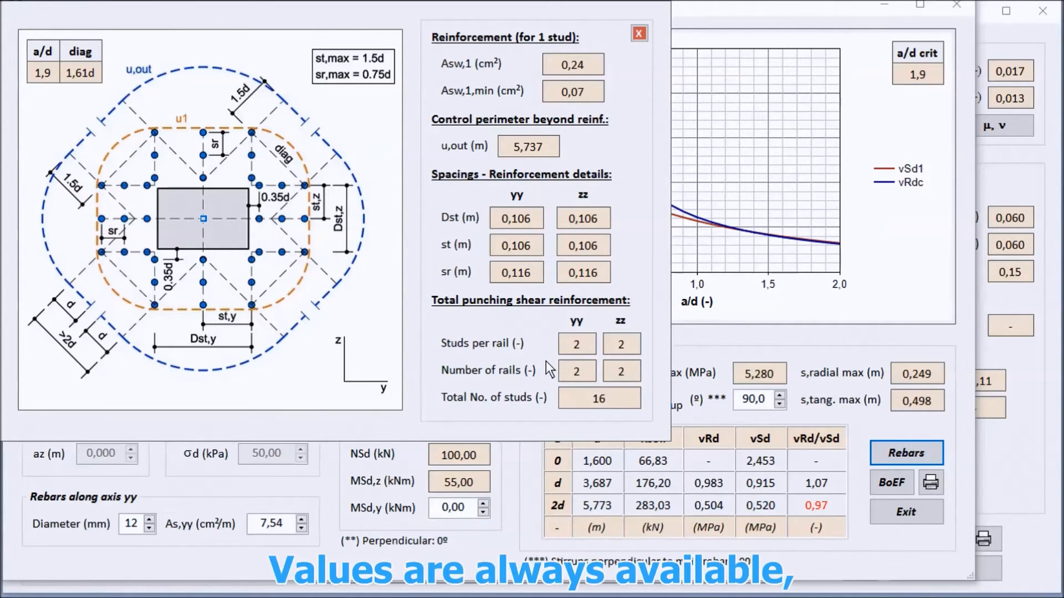
{"action": "double_click", "coordinate": [577, 399]}
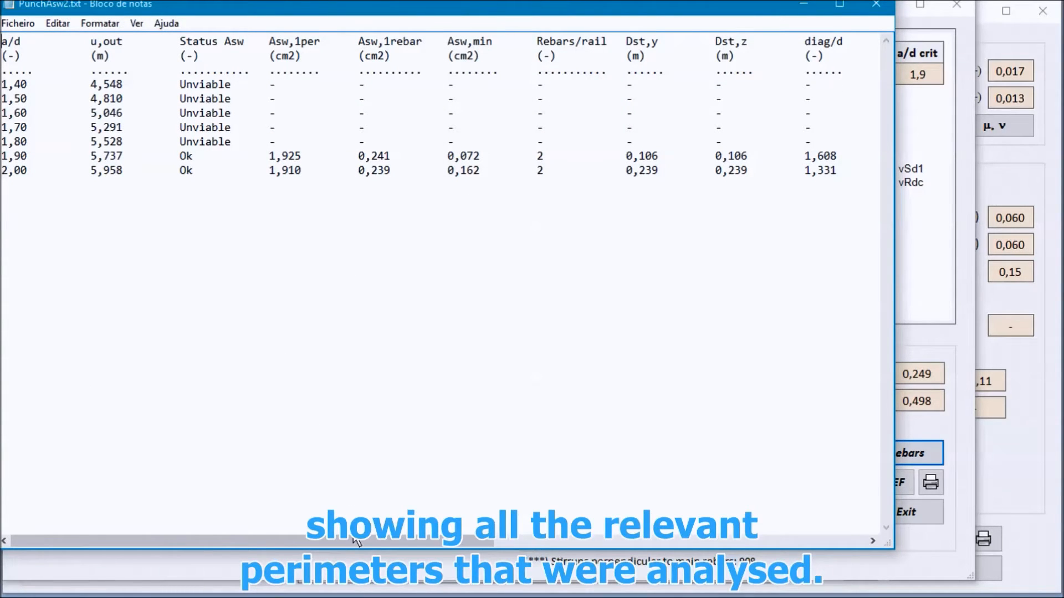
{"action": "left_click_drag", "start_coordinate": [353, 540], "coordinate": [743, 581]}
{"action": "left_click", "coordinate": [874, 8]}
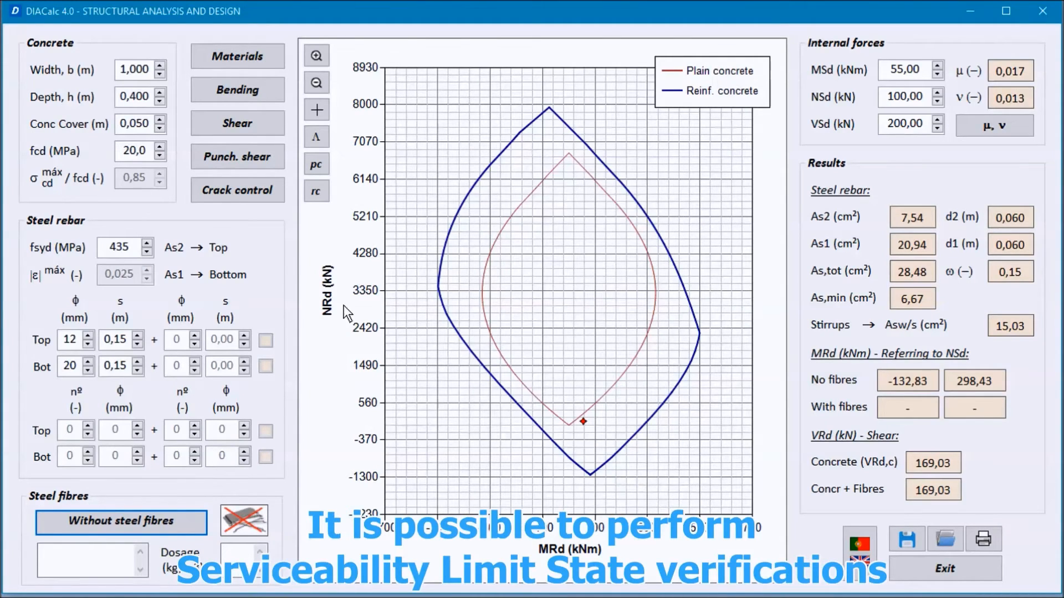
Open the crack control verification and examine its characteristic internal forces Mk and Nk
{"action": "left_click", "coordinate": [220, 190]}
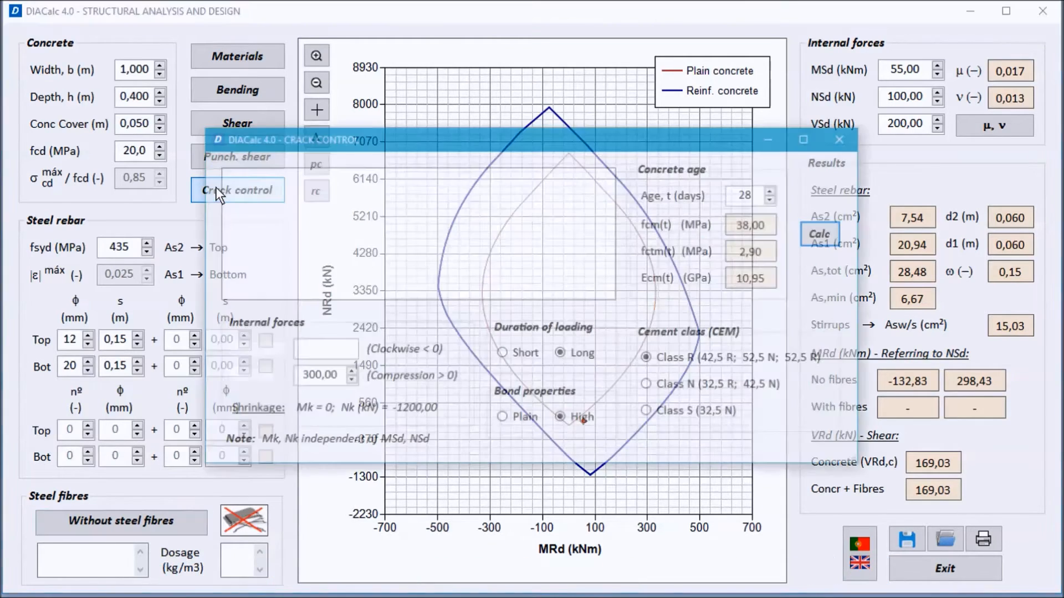
{"action": "left_click_drag", "start_coordinate": [482, 145], "coordinate": [282, 25]}
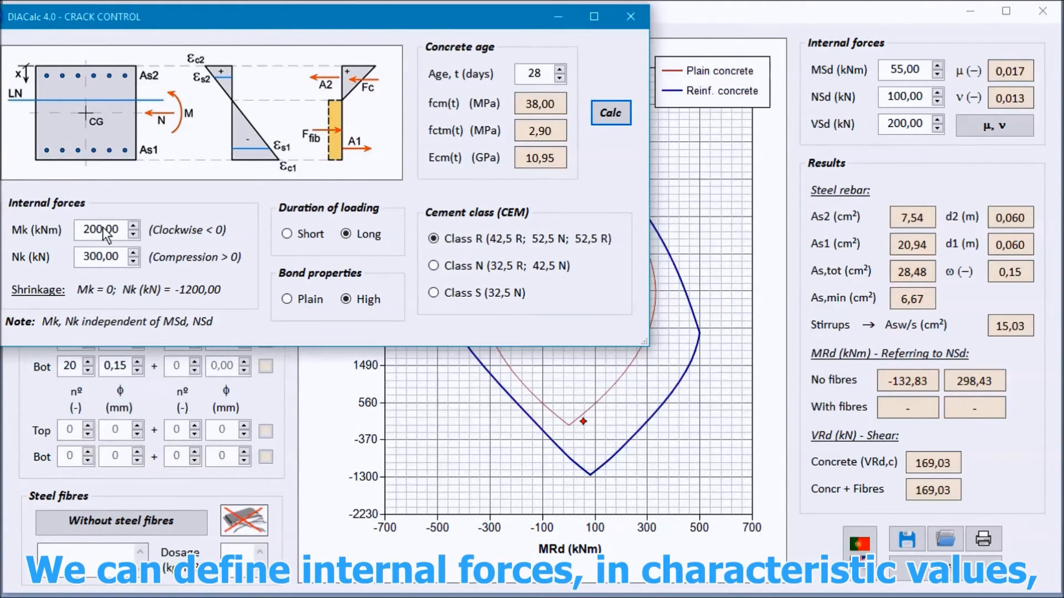
{"action": "left_click", "coordinate": [113, 256]}
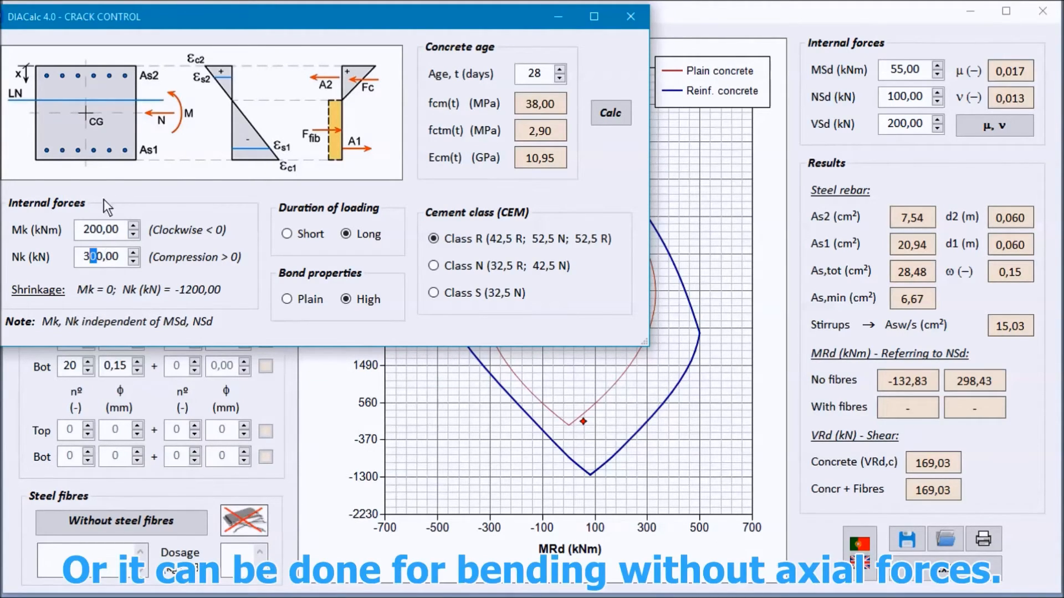
{"action": "left_click", "coordinate": [107, 227]}
{"action": "left_click", "coordinate": [111, 259]}
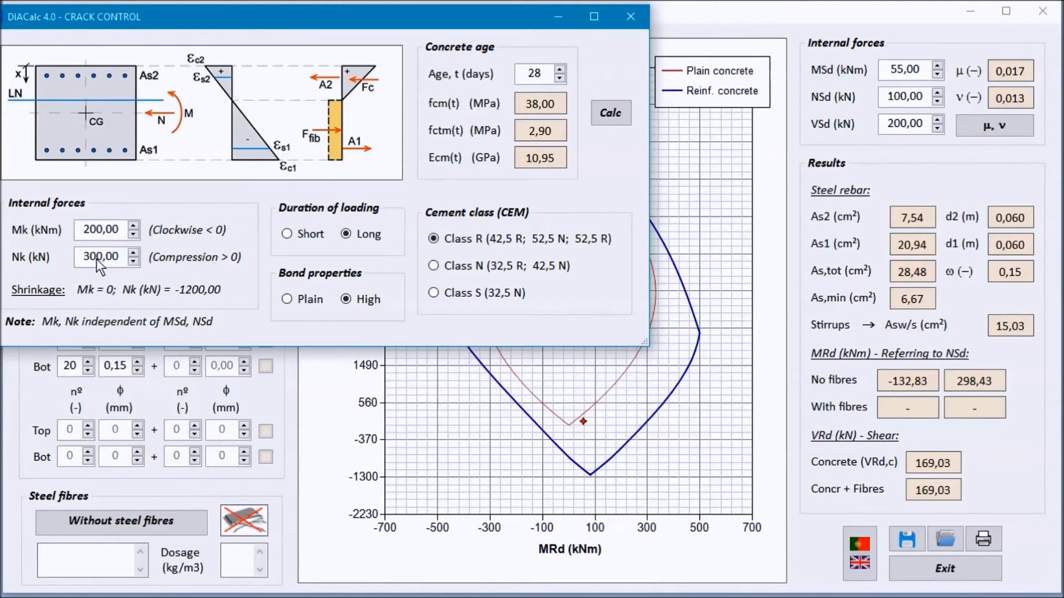
Try the loading duration and cement class options, ending on Long and Class R (42,5 R; 52,5 N; 52,5 R)
{"action": "left_click", "coordinate": [306, 235]}
{"action": "left_click", "coordinate": [349, 235]}
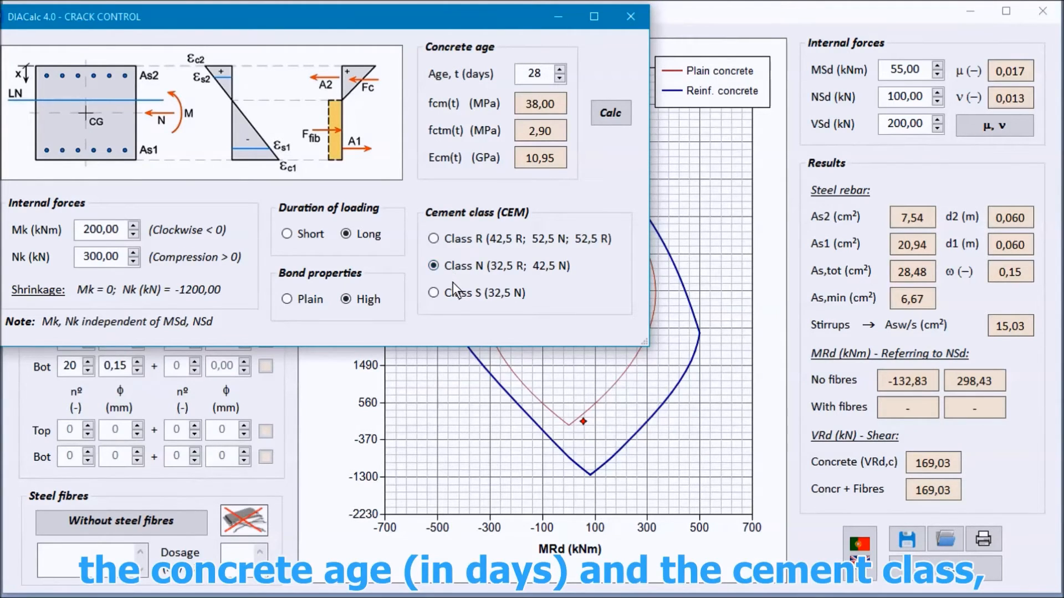
{"action": "left_click", "coordinate": [478, 239]}
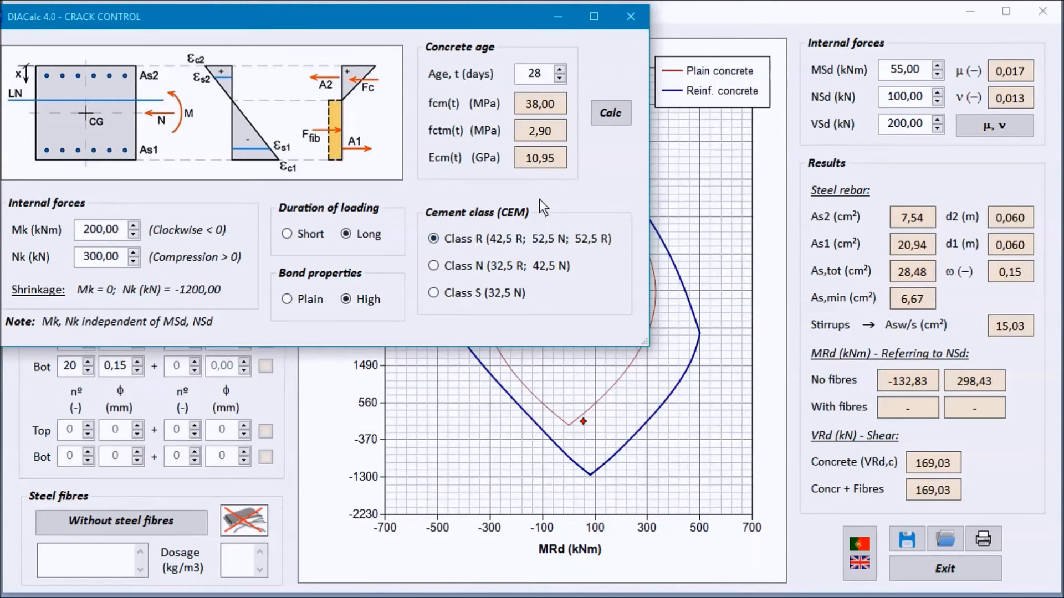
Calculate the crack control for the section without steel fibres, review the stress and crack results, and close them
{"action": "left_click", "coordinate": [606, 112]}
{"action": "left_click_drag", "start_coordinate": [588, 15], "coordinate": [564, 15]}
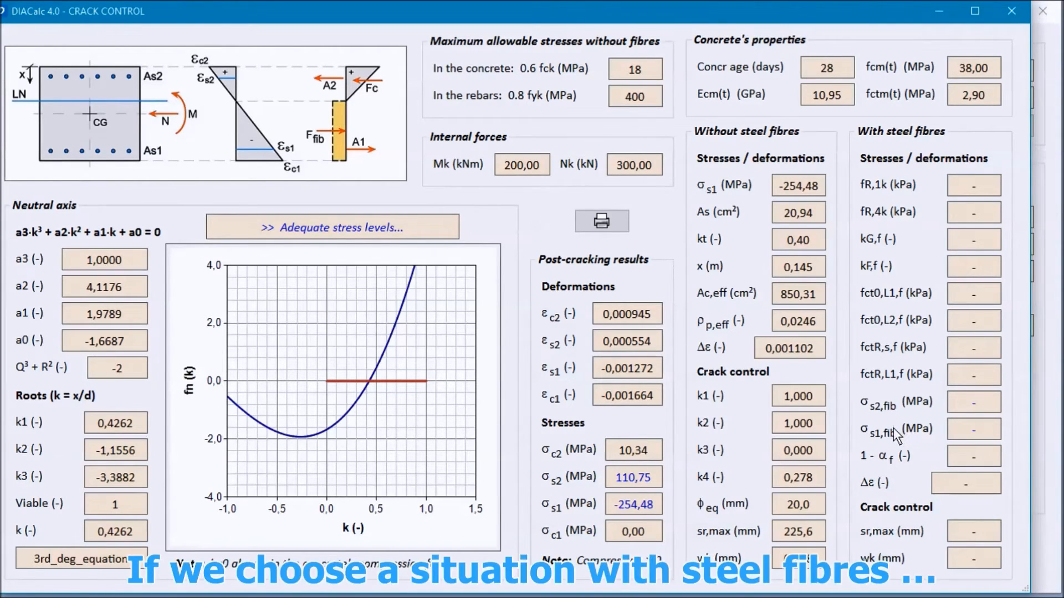
{"action": "left_click", "coordinate": [1011, 12]}
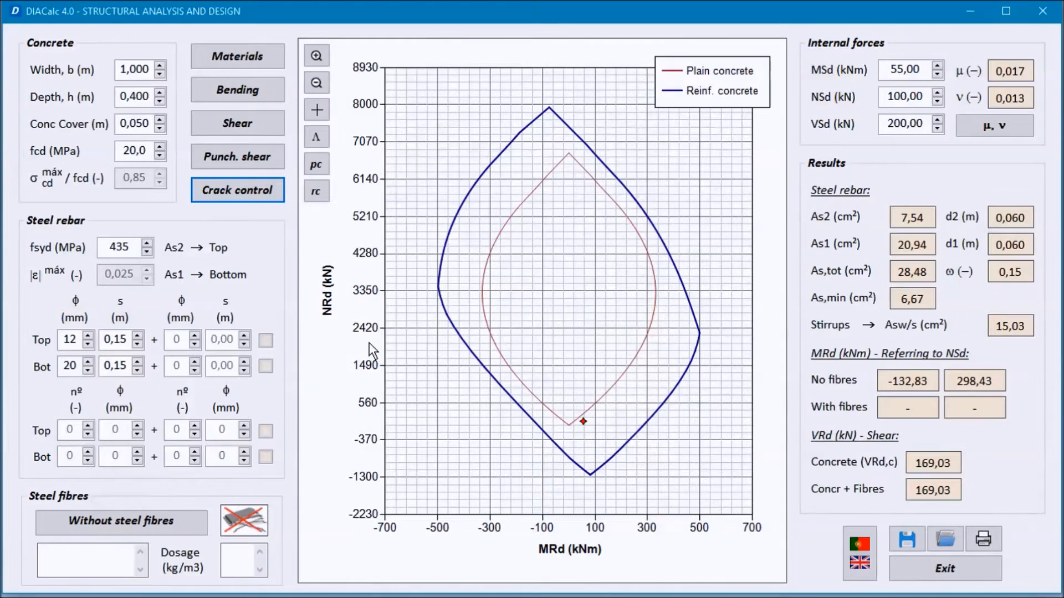
Enable steel fibre reinforcement for the section and calculate its crack control with the existing forces and options
{"action": "left_click", "coordinate": [148, 519]}
{"action": "left_click", "coordinate": [257, 192]}
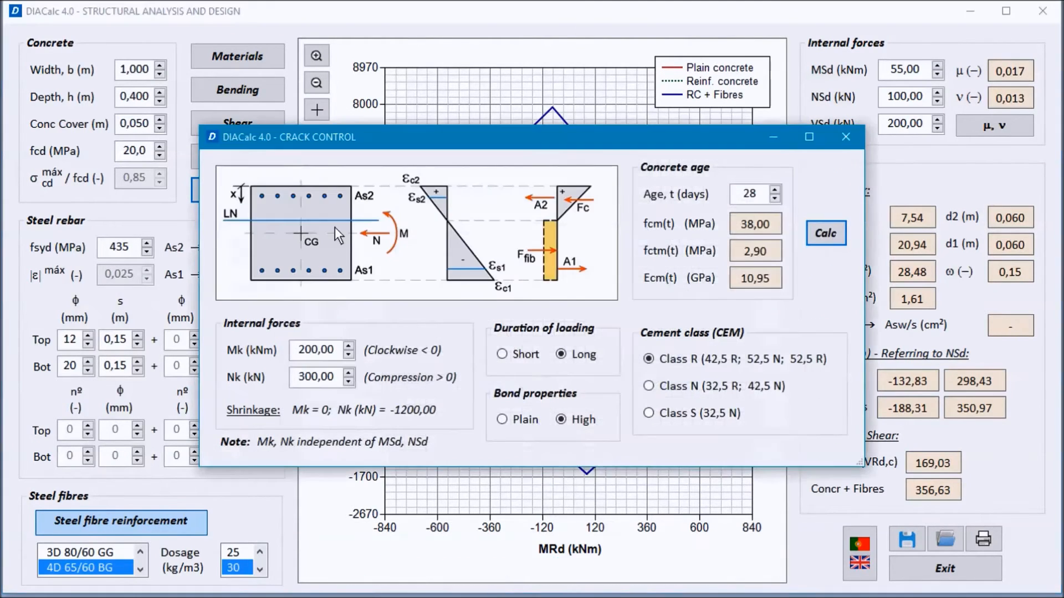
{"action": "left_click_drag", "start_coordinate": [553, 142], "coordinate": [353, 11]}
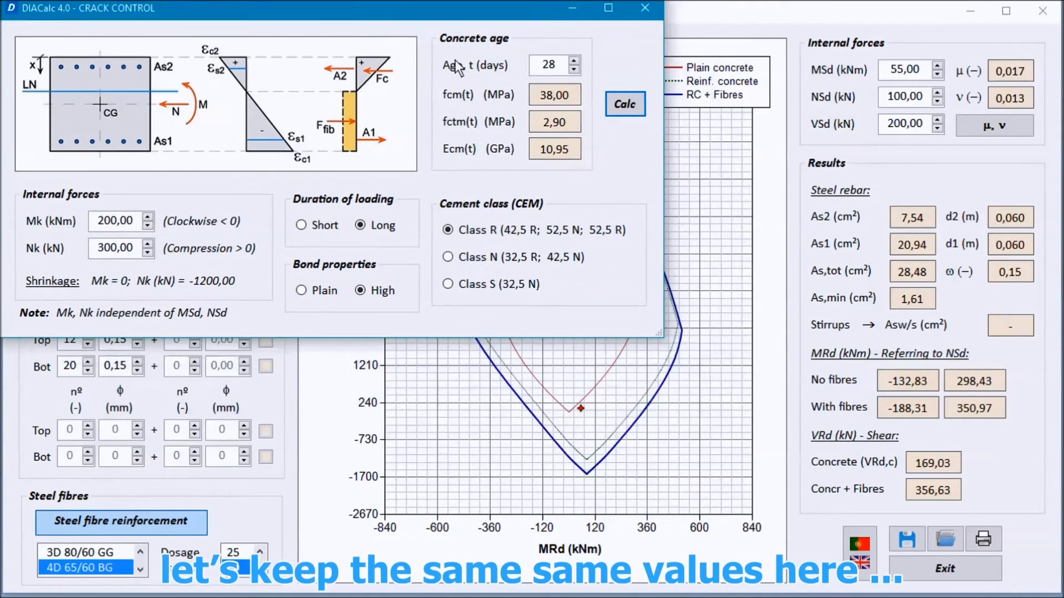
{"action": "left_click", "coordinate": [625, 105]}
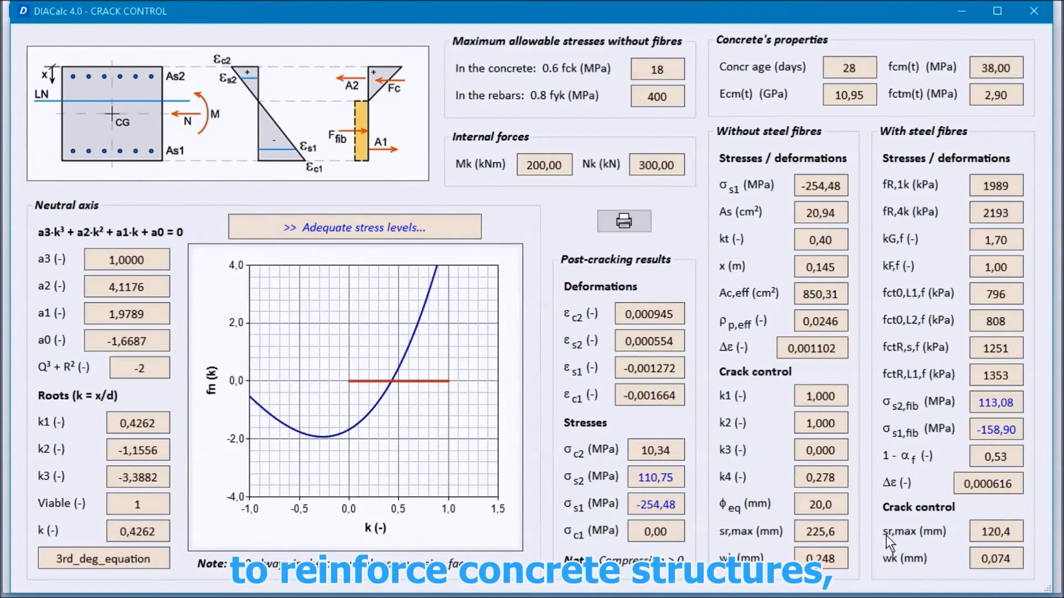
Compare the crack spacing and crack width results with and without steel fibres, and close the crack control results
{"action": "left_click_drag", "start_coordinate": [621, 12], "coordinate": [594, 5]}
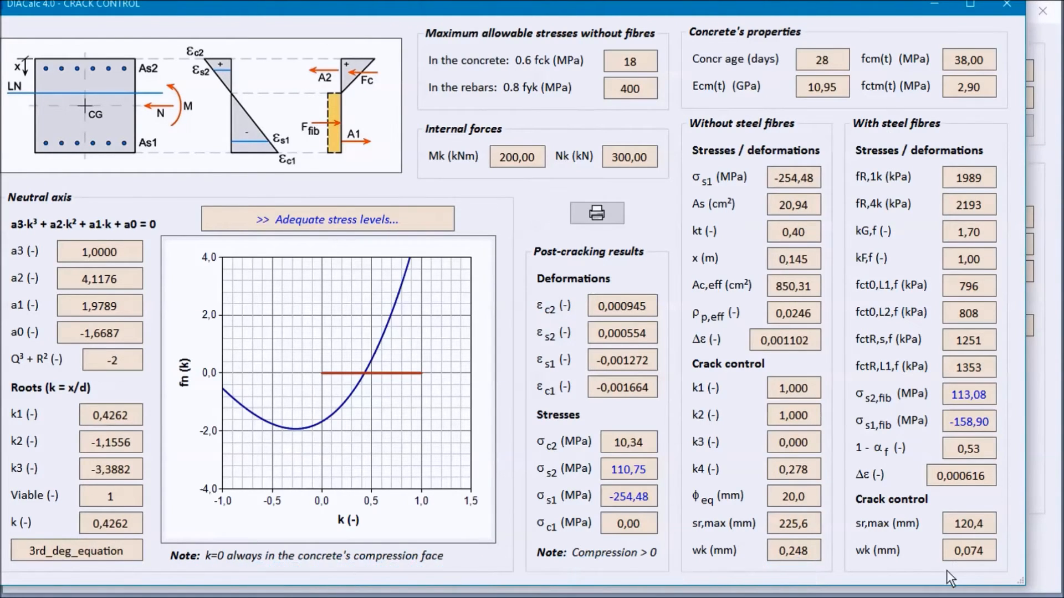
{"action": "left_click_drag", "start_coordinate": [640, 8], "coordinate": [648, 12]}
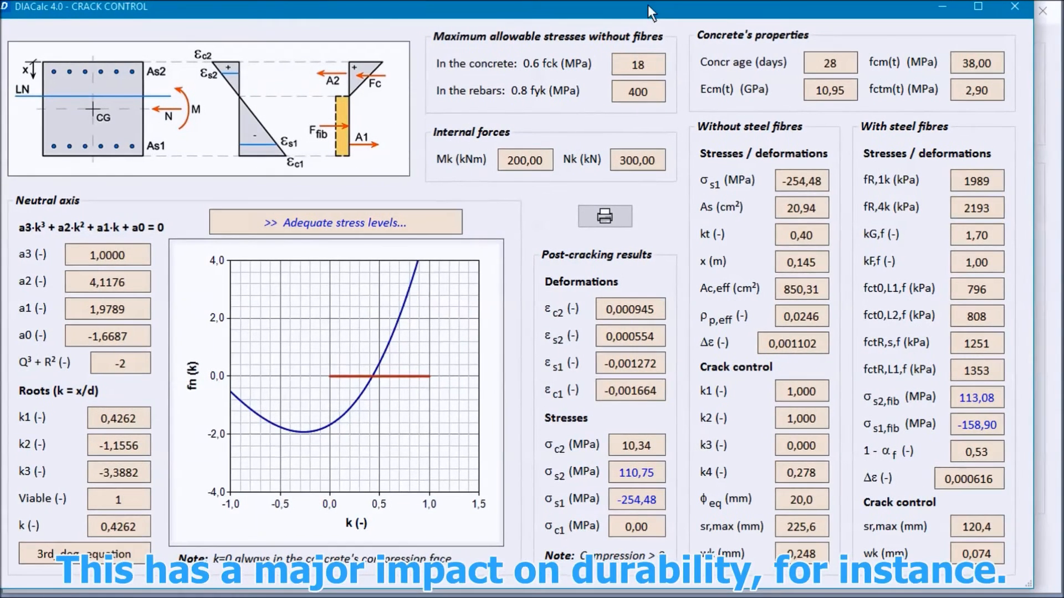
{"action": "left_click", "coordinate": [1021, 19]}
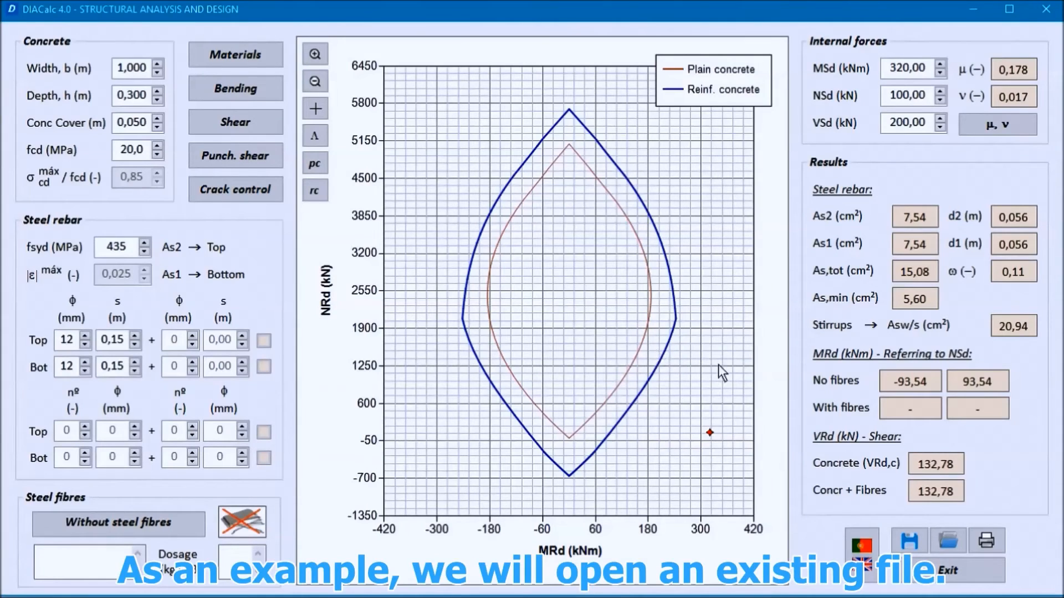
Load the existing case file Proj1_Case1.dia from the DIACalc - Slab1 folder
{"action": "left_click", "coordinate": [947, 540]}
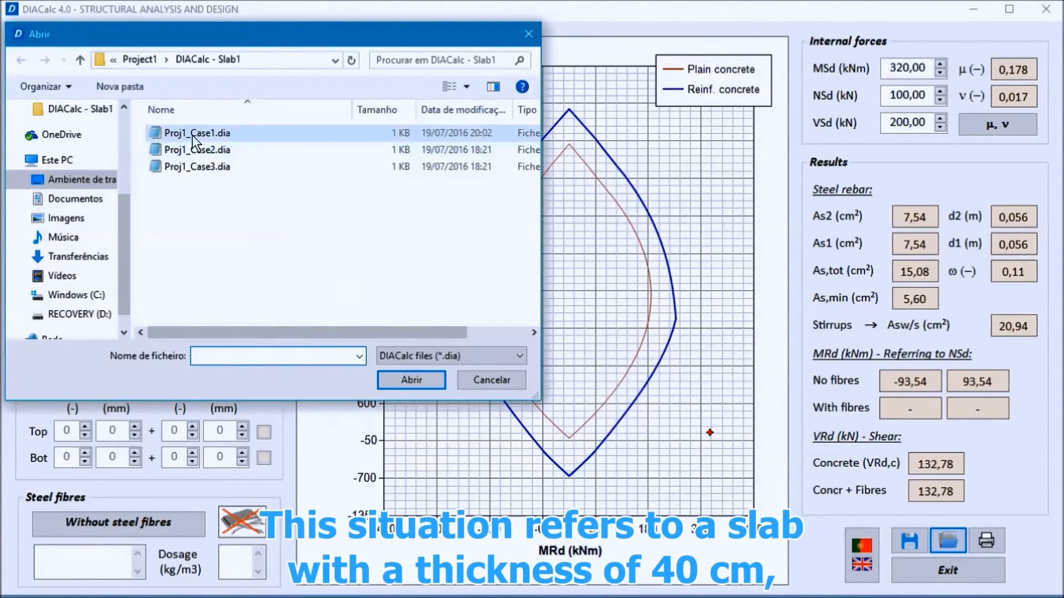
{"action": "left_click", "coordinate": [192, 135]}
{"action": "left_click", "coordinate": [406, 380]}
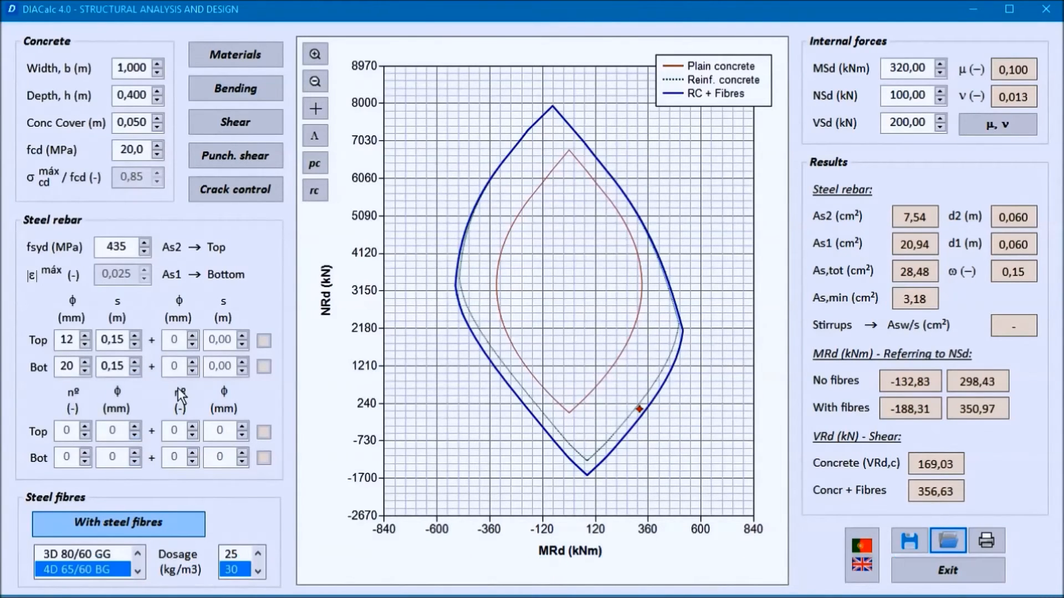
{"action": "left_click", "coordinate": [179, 340]}
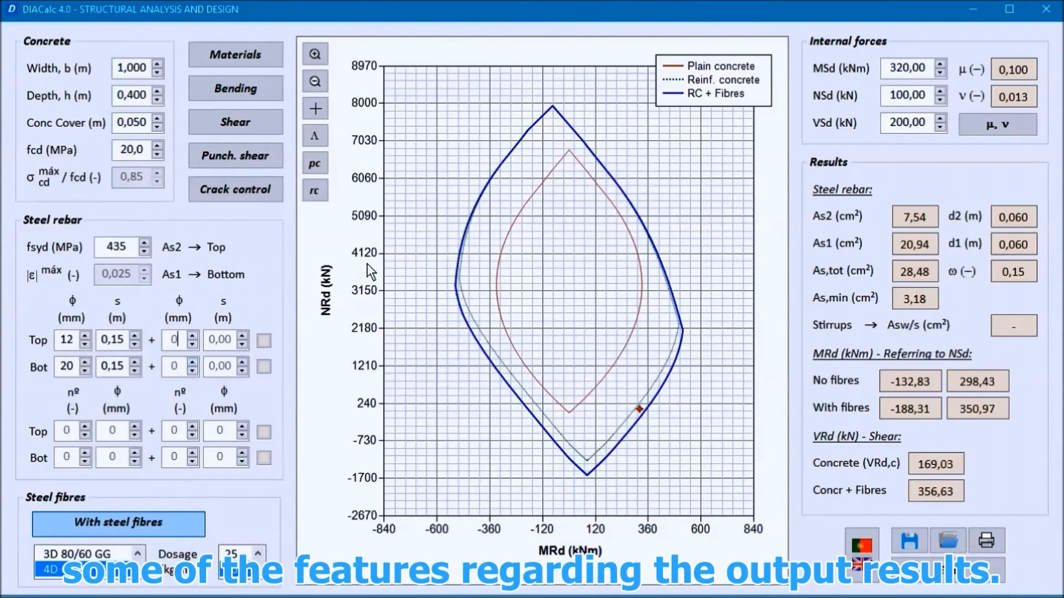
Zoom the interaction diagram to a maximum MRd of 550 kNm and a maximum NRd of 8000 kN
{"action": "left_click", "coordinate": [314, 55]}
{"action": "left_click", "coordinate": [314, 54]}
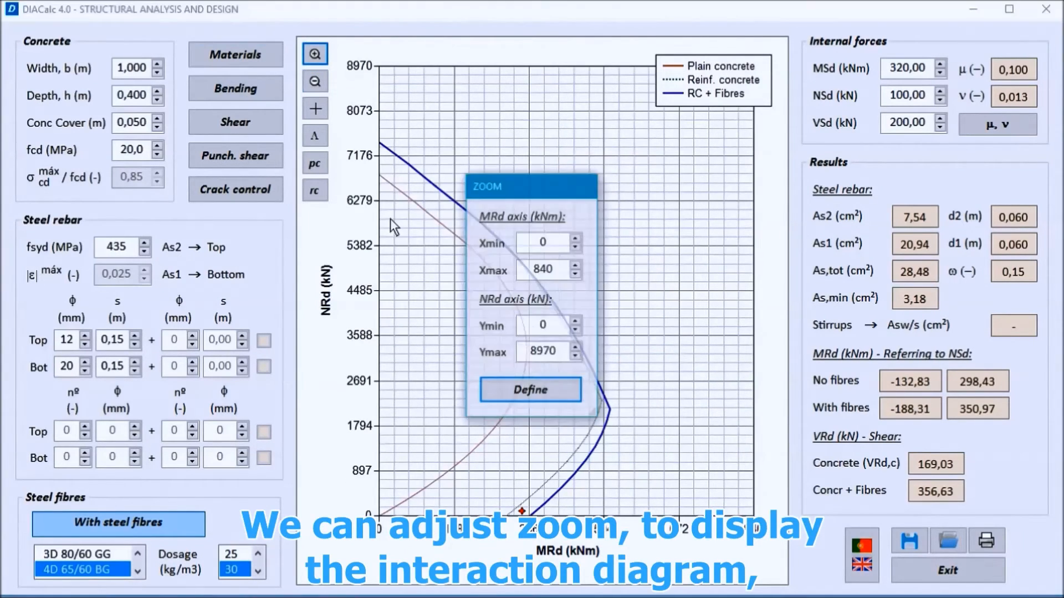
{"action": "double_click", "coordinate": [535, 271]}
{"action": "type", "text": "550"}
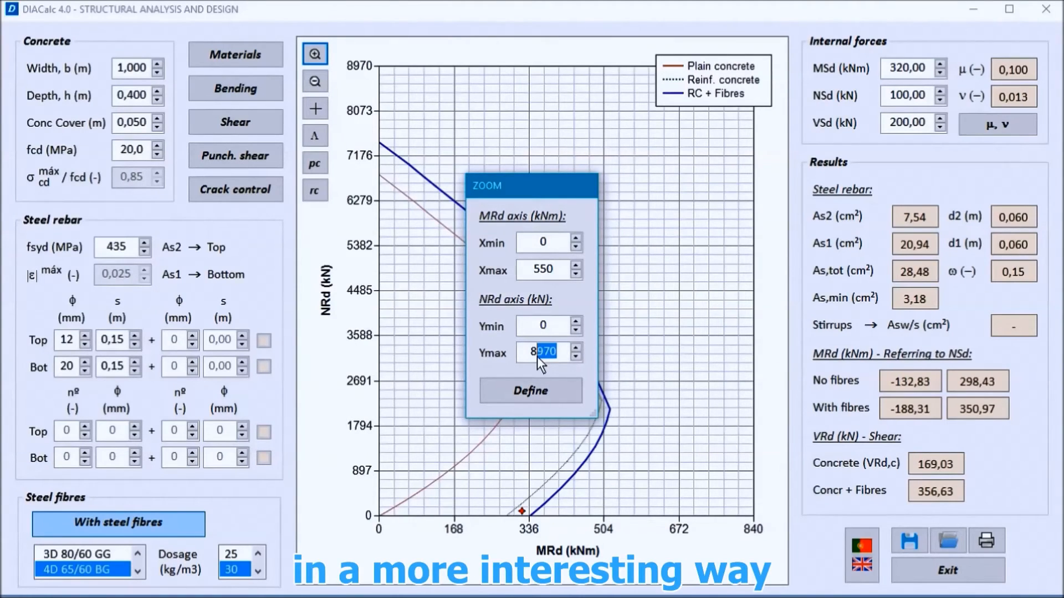
{"action": "type", "text": "000"}
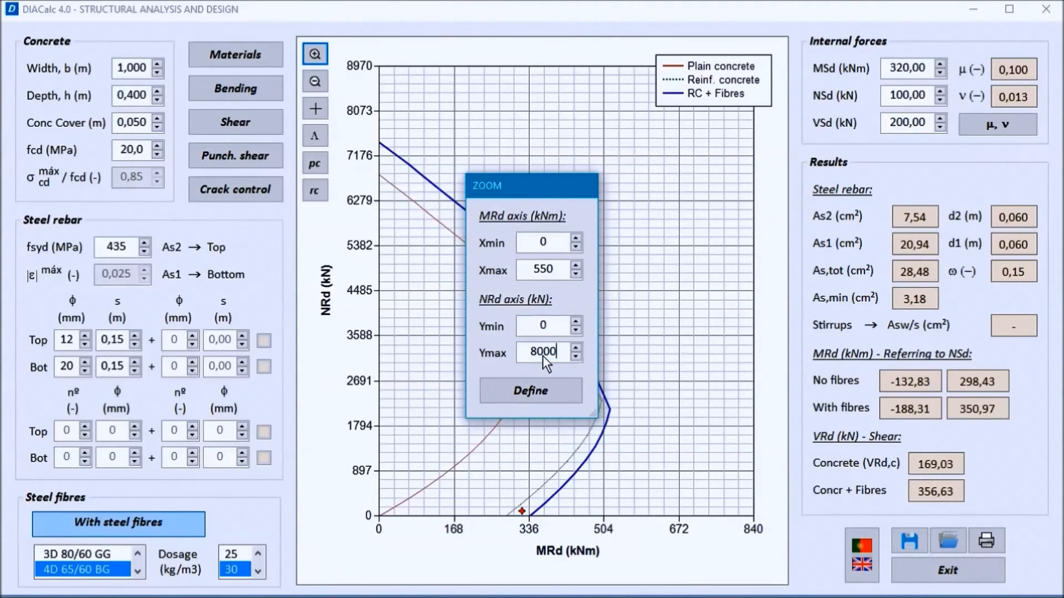
{"action": "left_click", "coordinate": [533, 394]}
Set the output language to Español (ES)
{"action": "left_click", "coordinate": [860, 554]}
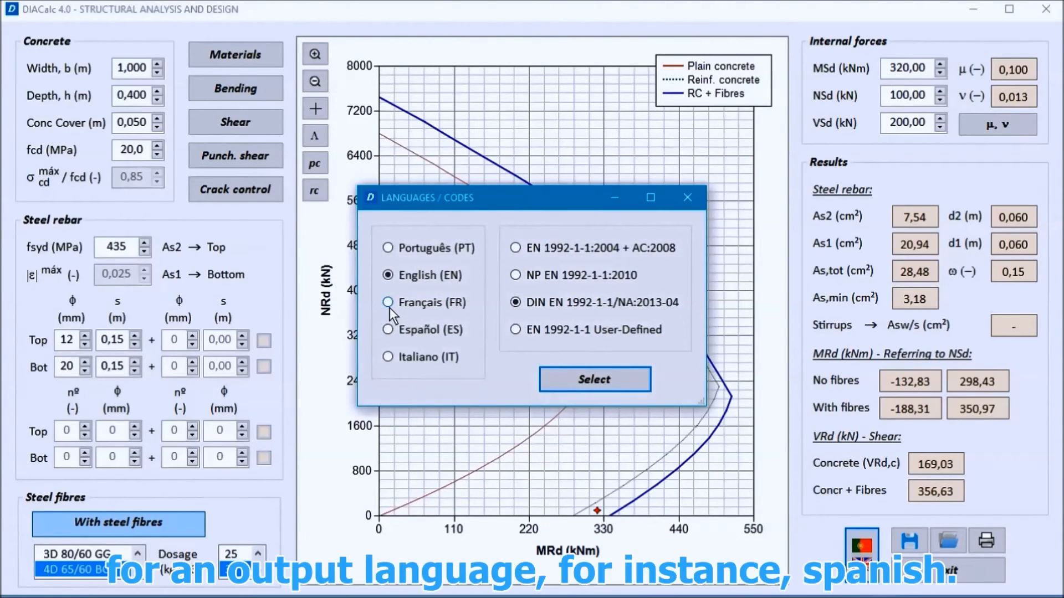
{"action": "left_click", "coordinate": [388, 330]}
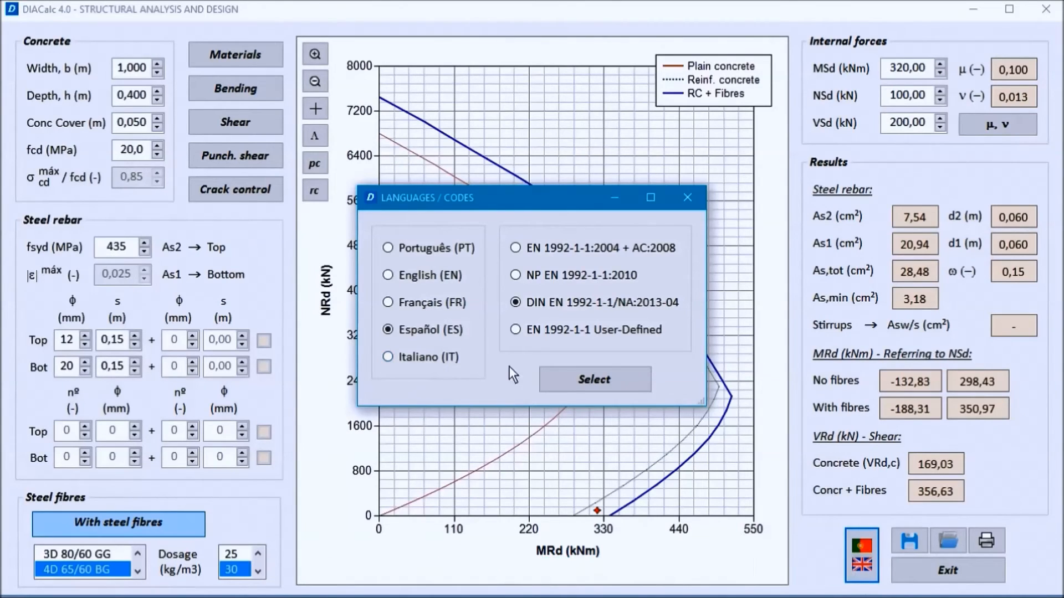
{"action": "left_click", "coordinate": [563, 380]}
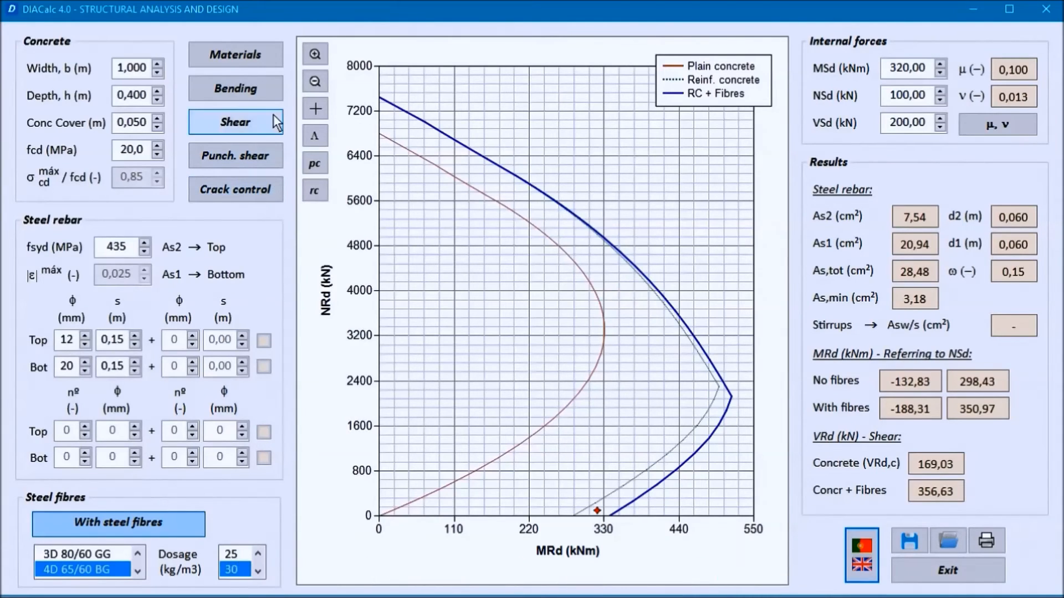
Start the bending and shear report export and identify the case as "Case 1 - ULS - Section 1"
{"action": "left_click", "coordinate": [986, 540]}
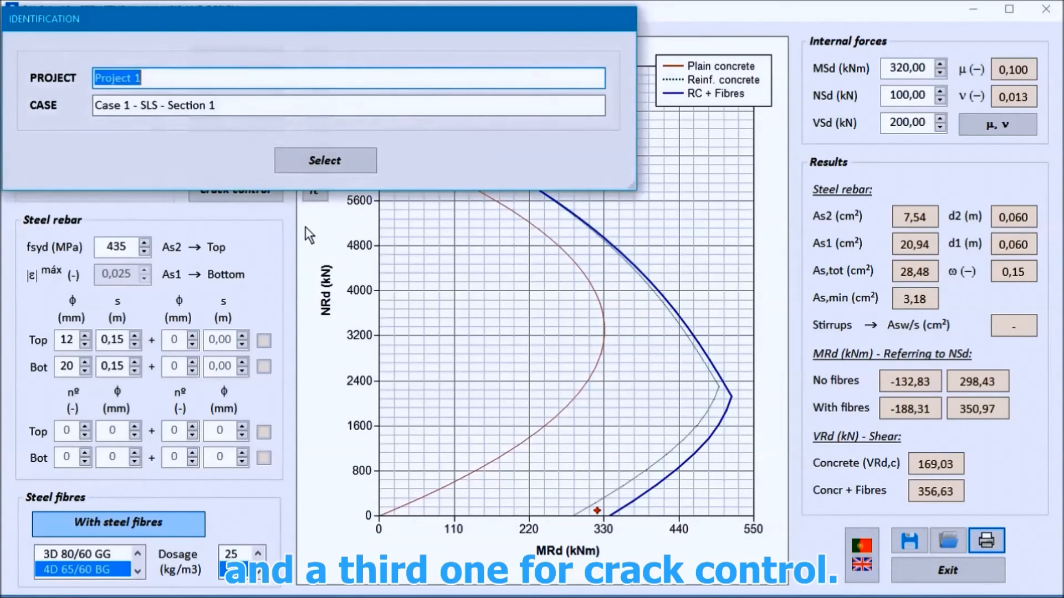
{"action": "left_click_drag", "start_coordinate": [142, 108], "coordinate": [145, 106]}
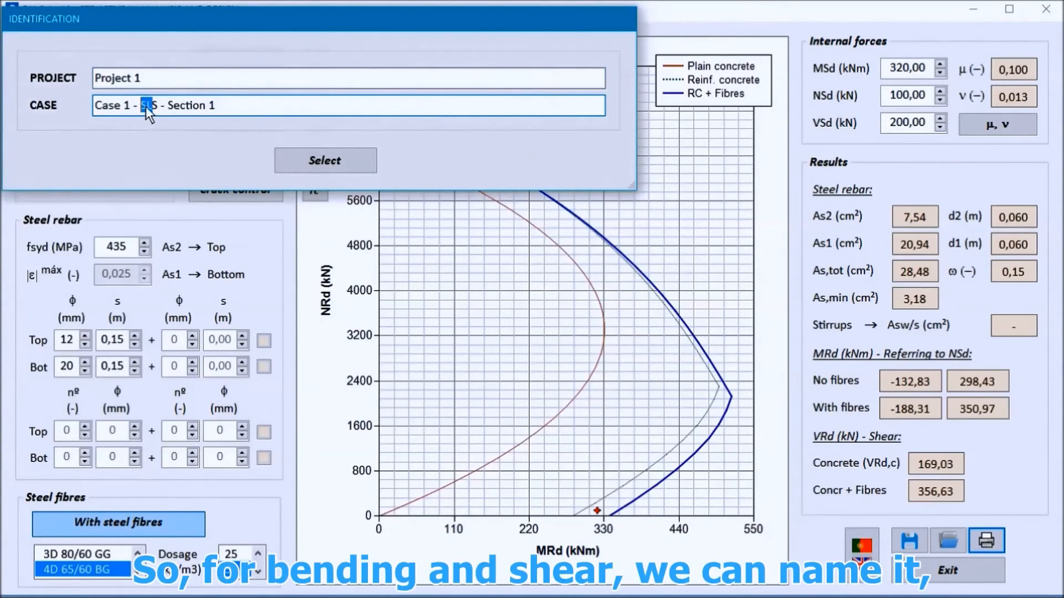
{"action": "type", "text": "UL"}
{"action": "left_click", "coordinate": [320, 161]}
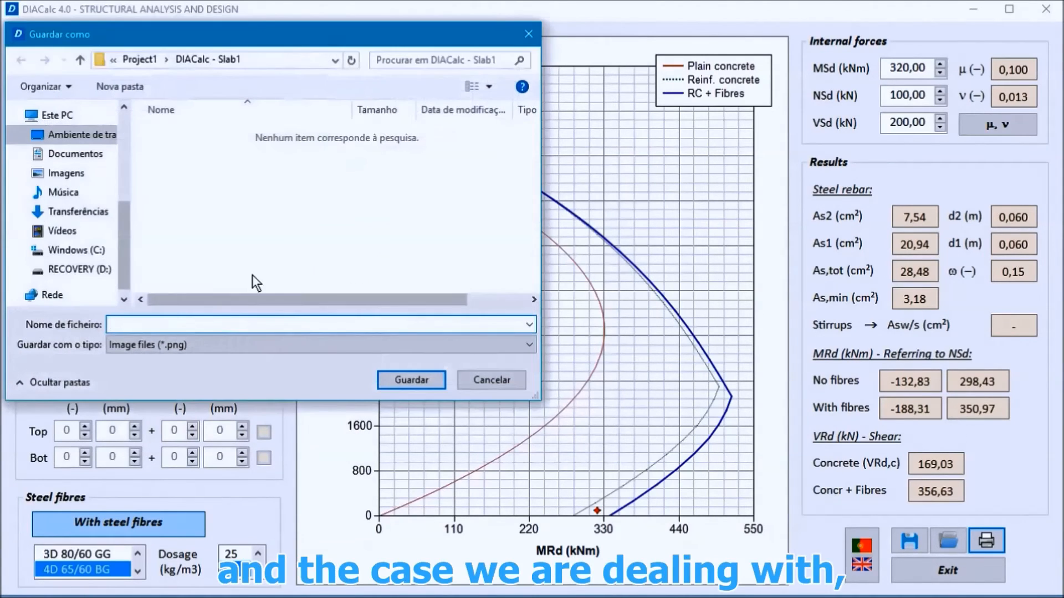
Save the bending and shear report images as ULS1 in the Project1 > Reports > 1_Case1 - MainSlab_SFRC folder
{"action": "left_click", "coordinate": [88, 134]}
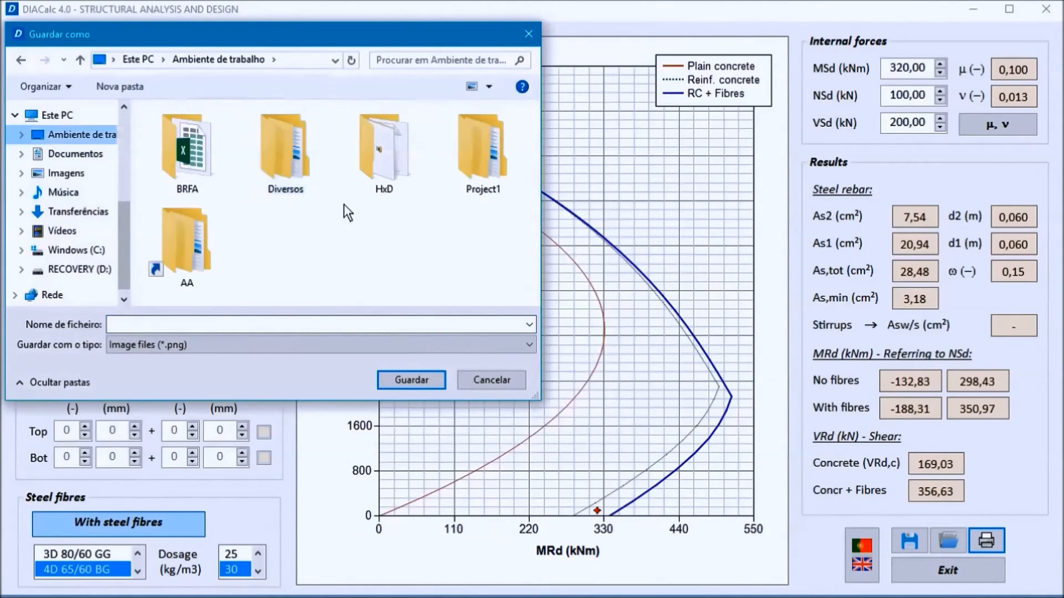
{"action": "double_click", "coordinate": [477, 173]}
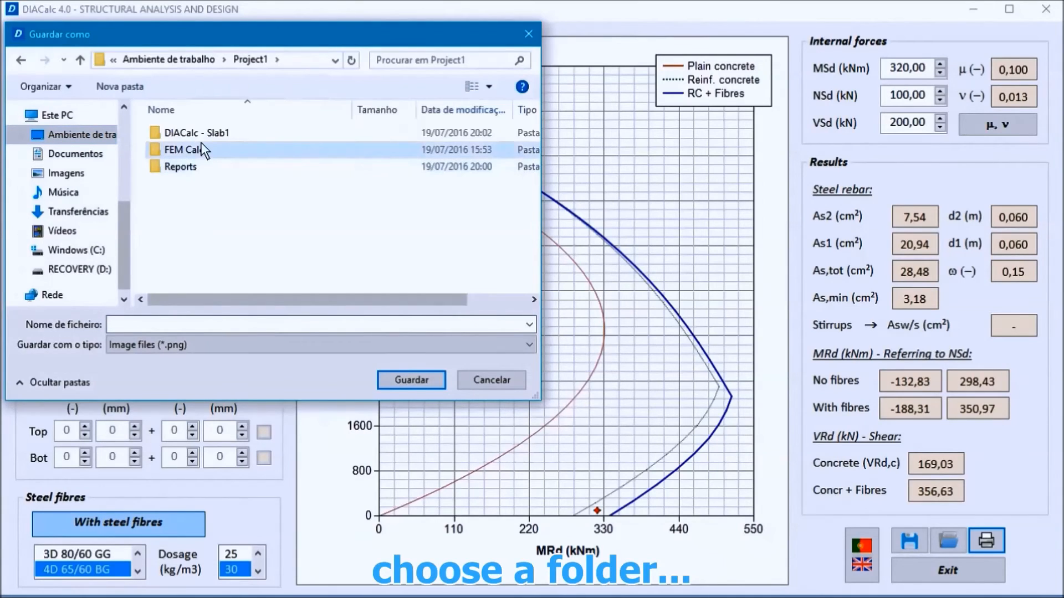
{"action": "double_click", "coordinate": [195, 164]}
{"action": "left_click", "coordinate": [208, 148]}
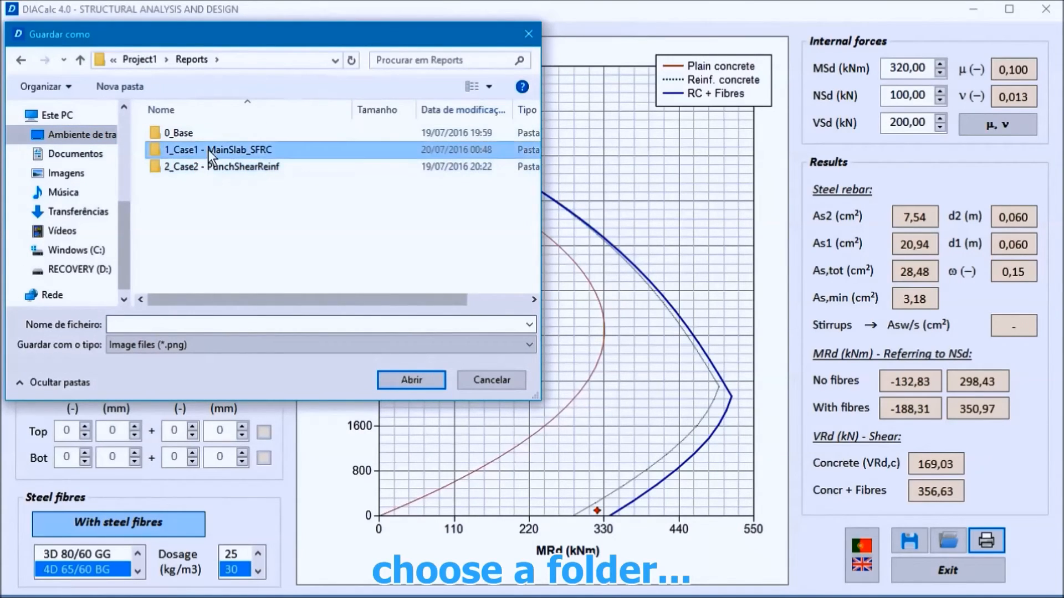
{"action": "double_click", "coordinate": [208, 149]}
{"action": "left_click", "coordinate": [154, 326]}
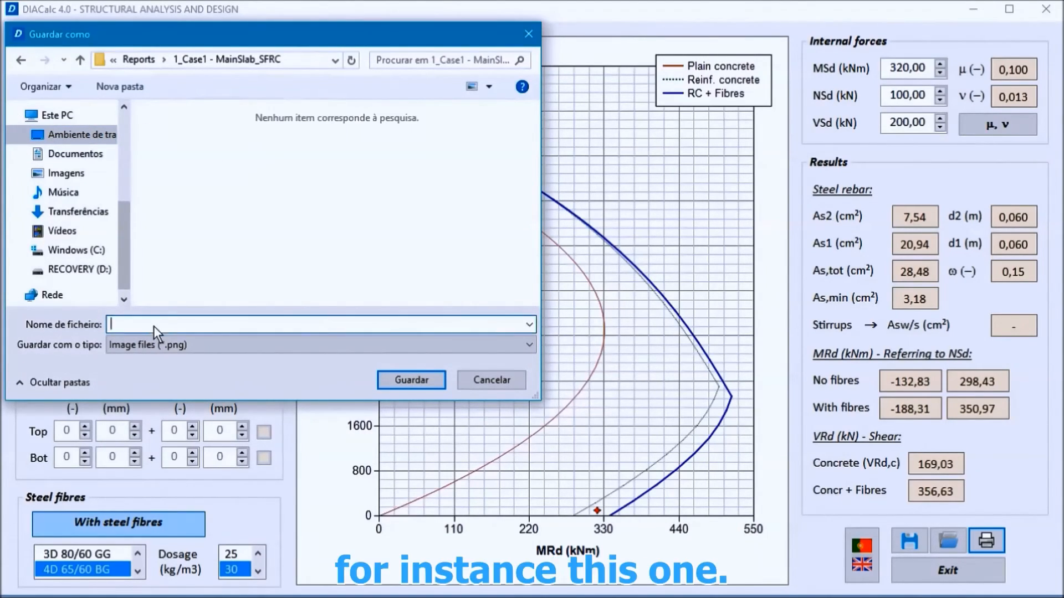
{"action": "type", "text": "ULS1"}
{"action": "left_click", "coordinate": [386, 376]}
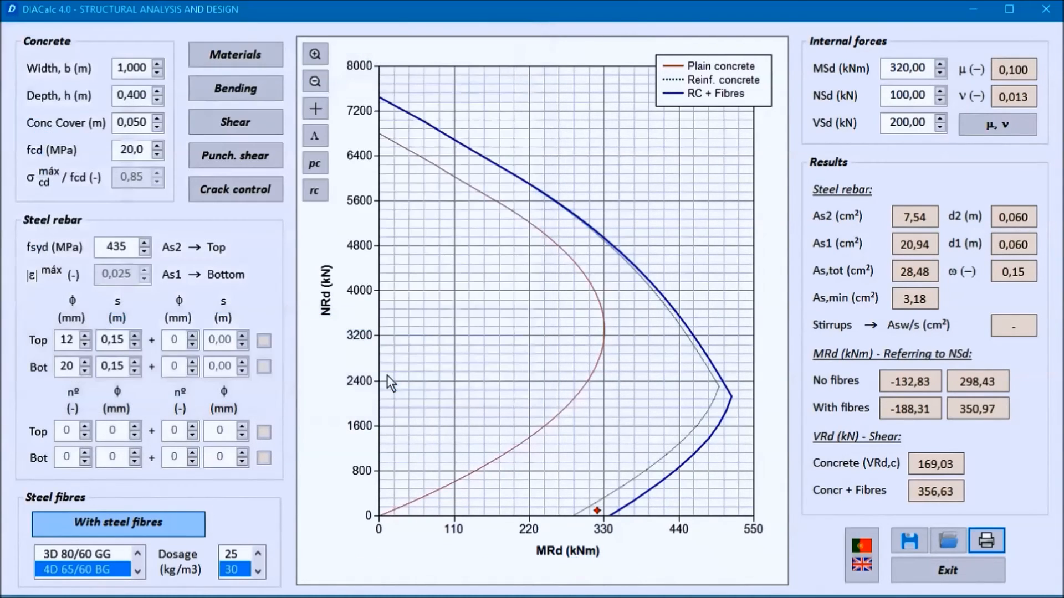
Export the punching shear report for "Case 1 - ULS2 - Section 1" as ULS2, and close the punching shear verification
{"action": "left_click", "coordinate": [241, 160]}
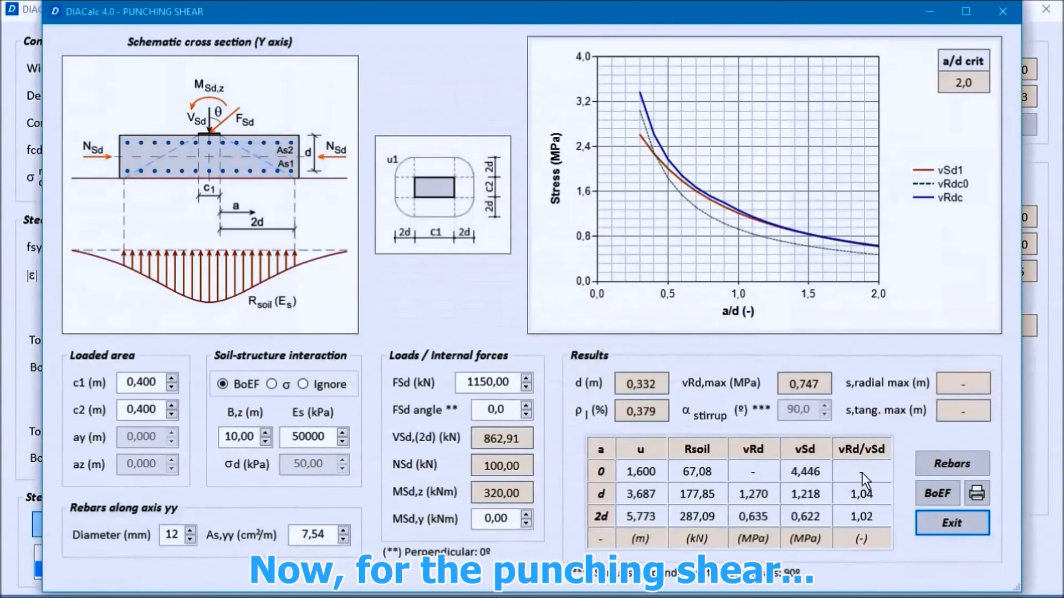
{"action": "left_click", "coordinate": [974, 493]}
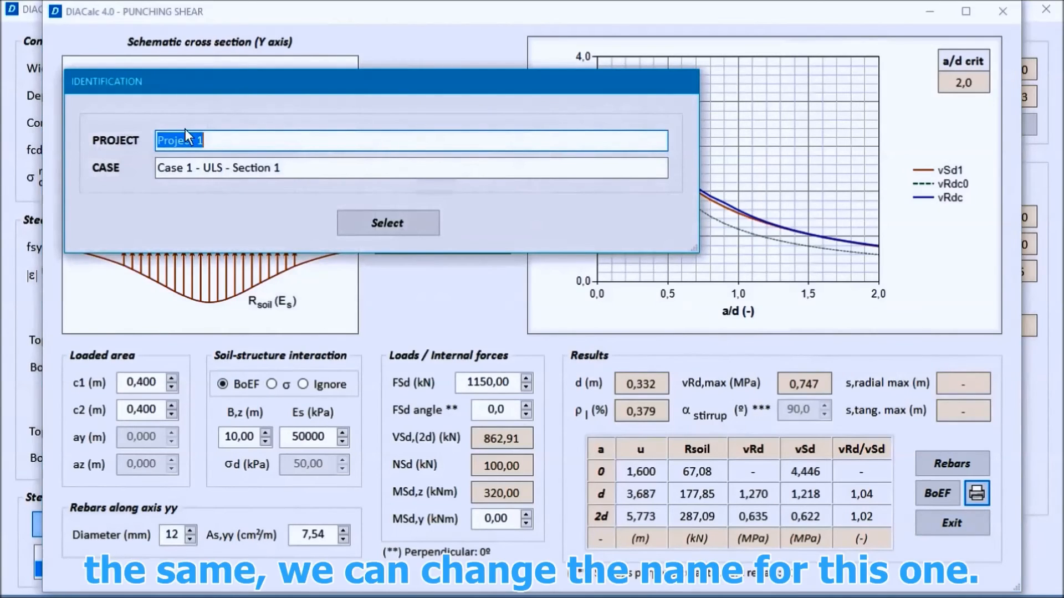
{"action": "left_click", "coordinate": [221, 168]}
{"action": "type", "text": "2"}
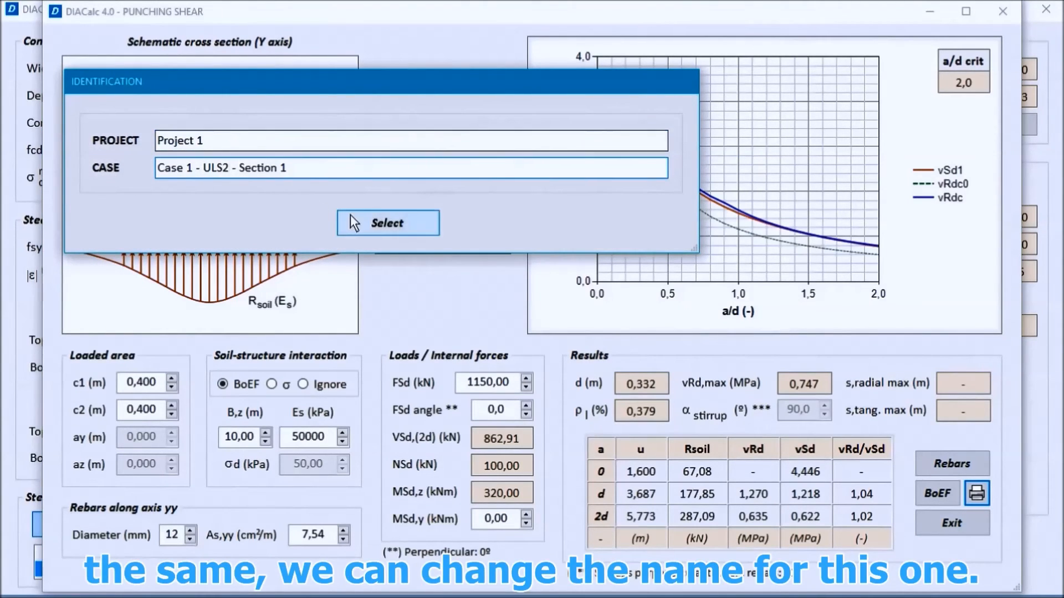
{"action": "left_click", "coordinate": [375, 224]}
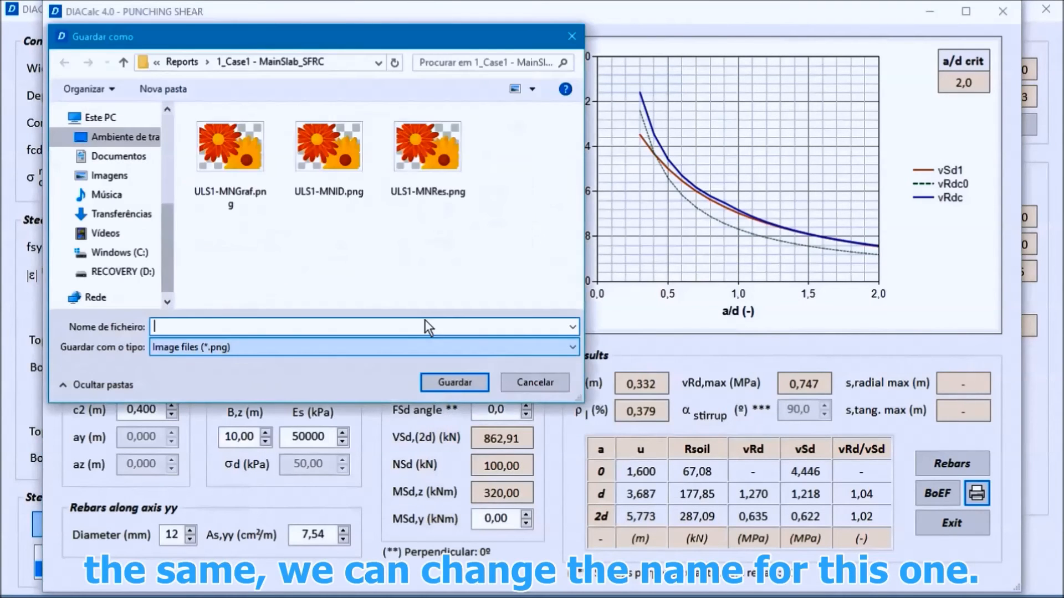
{"action": "type", "text": "ULS2"}
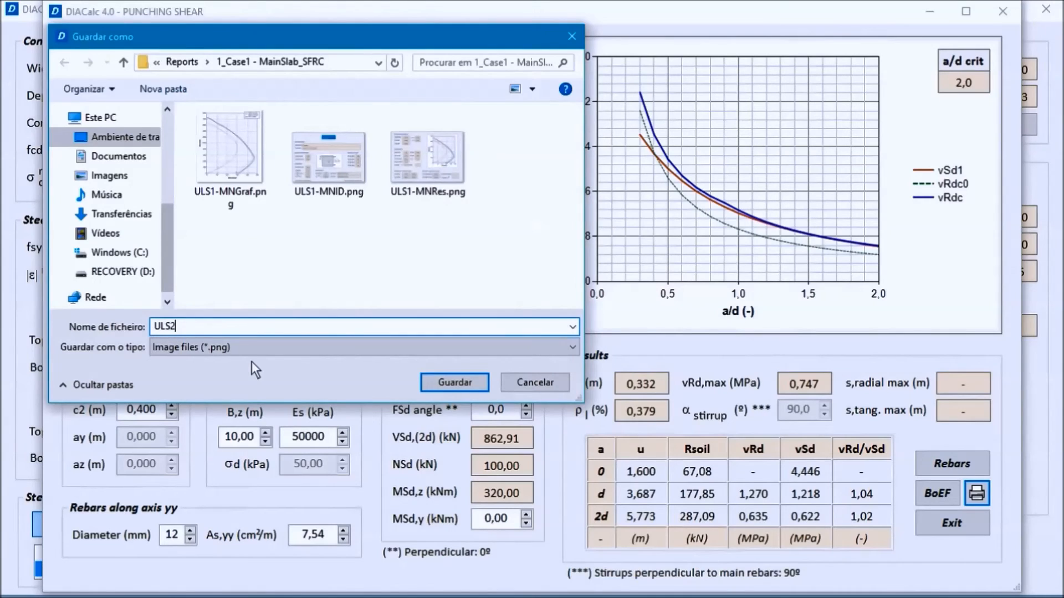
{"action": "left_click", "coordinate": [447, 383]}
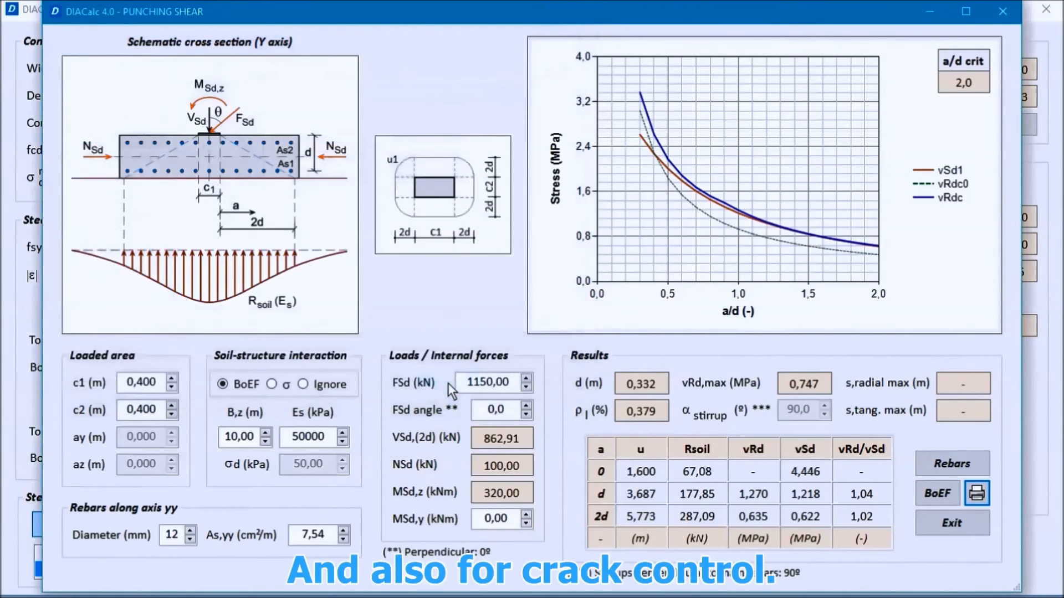
{"action": "left_click", "coordinate": [954, 524]}
Open the crack control verification, start its report export and identify the case as "Case 1 - SLS - Section 1"
{"action": "left_click", "coordinate": [223, 189]}
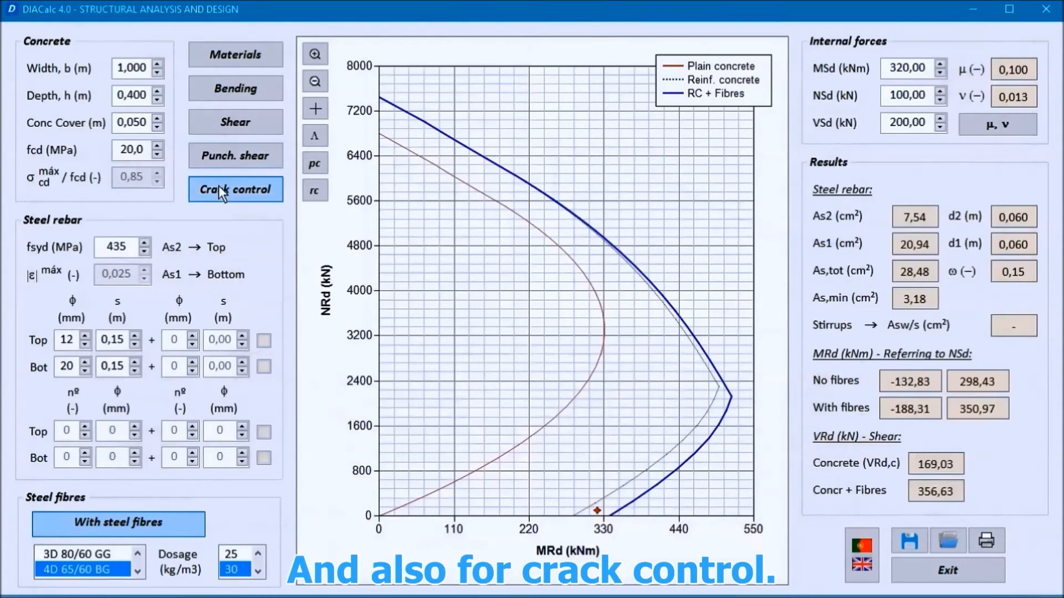
{"action": "left_click", "coordinate": [825, 243]}
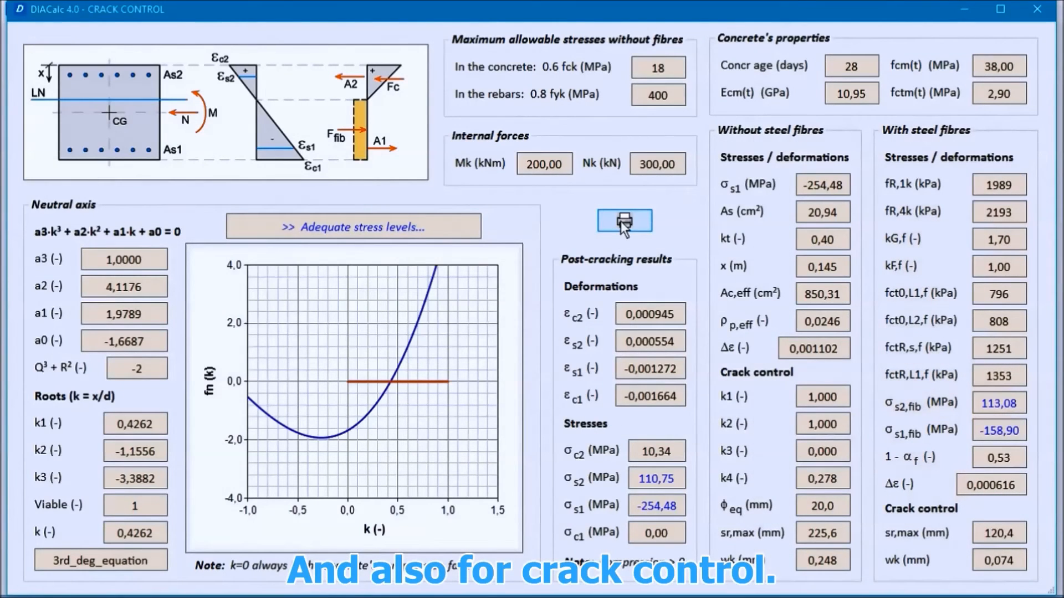
{"action": "left_click", "coordinate": [620, 221]}
{"action": "double_click", "coordinate": [149, 105]}
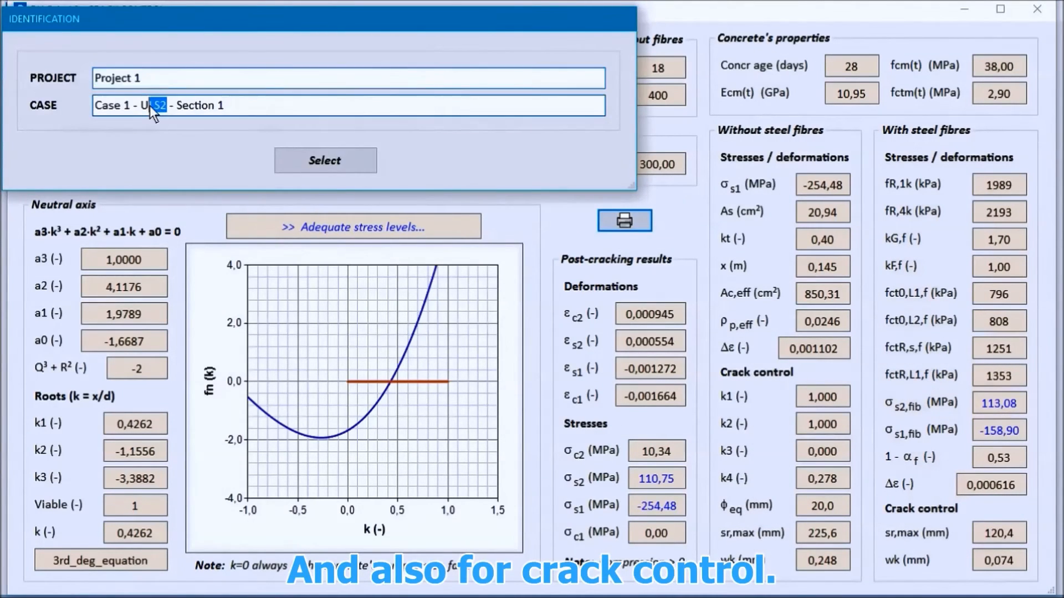
{"action": "type", "text": "SLS"}
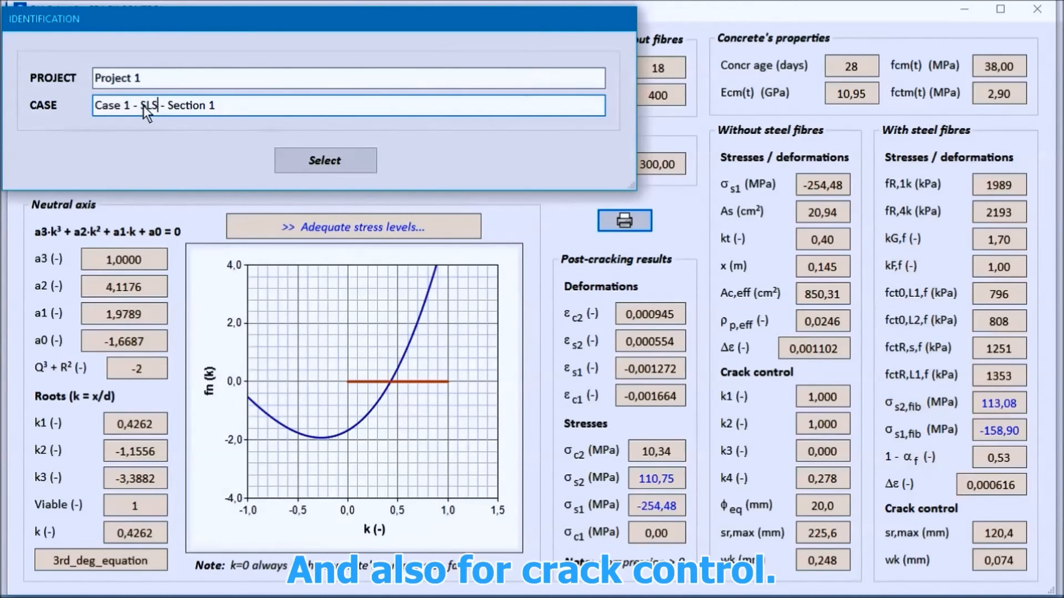
Confirm the identification and save the crack control report images as SLS in the 1_Case1 - MainSlab_SFRC folder
{"action": "left_click", "coordinate": [349, 164]}
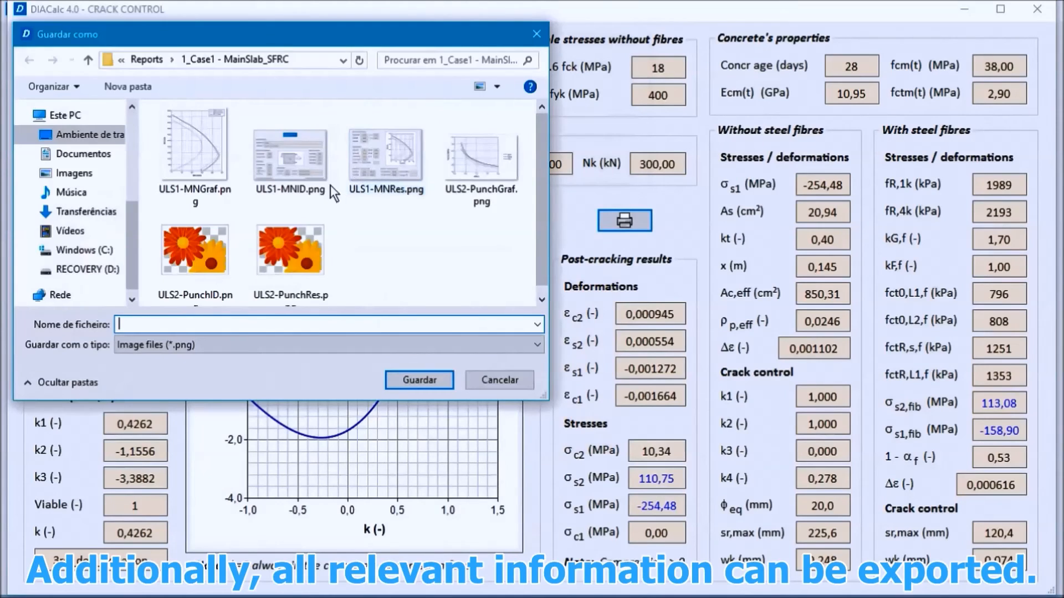
{"action": "type", "text": "SLS"}
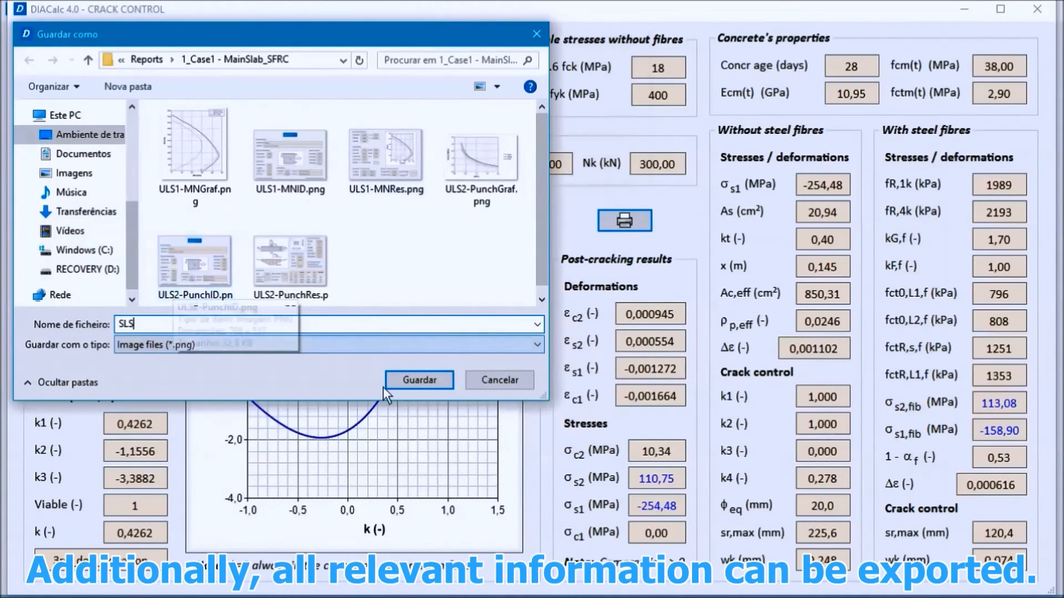
{"action": "left_click", "coordinate": [415, 381]}
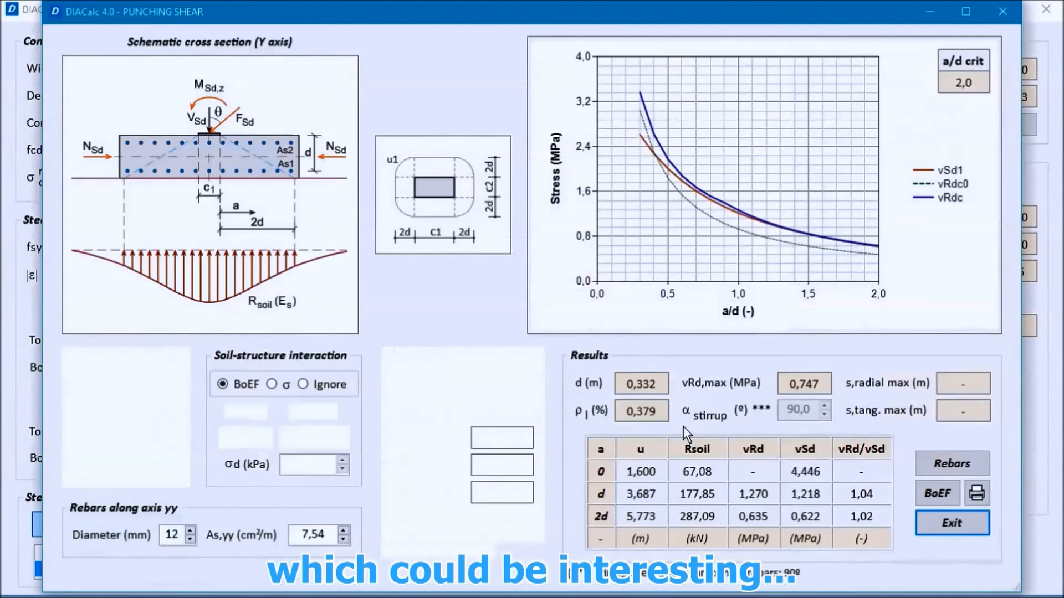
Export the beam on elastic foundation diagrams from the punching shear verification as BOEF, and close both windows
{"action": "left_click", "coordinate": [936, 494]}
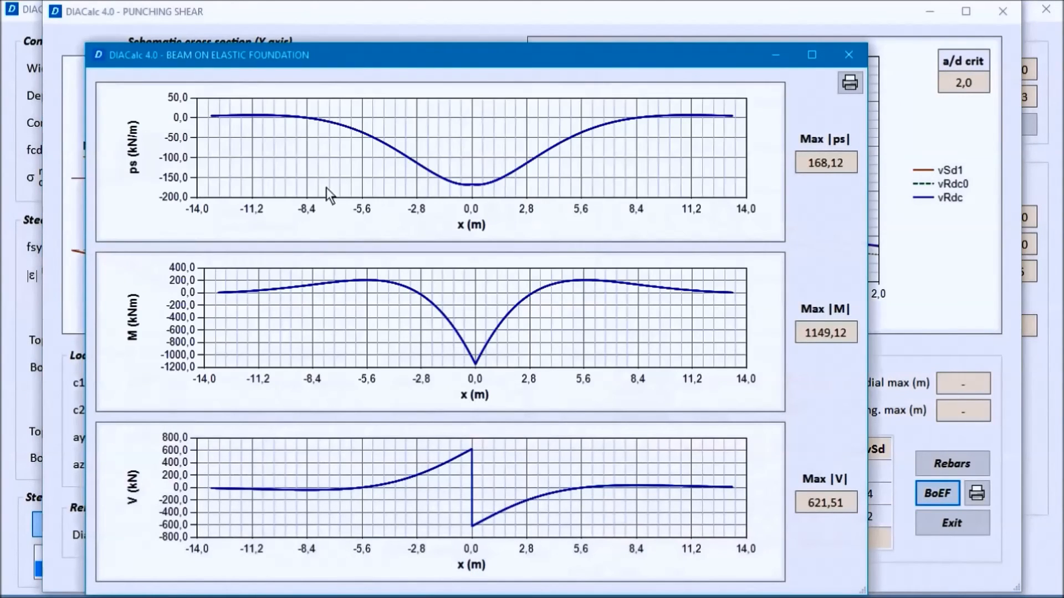
{"action": "left_click", "coordinate": [851, 83]}
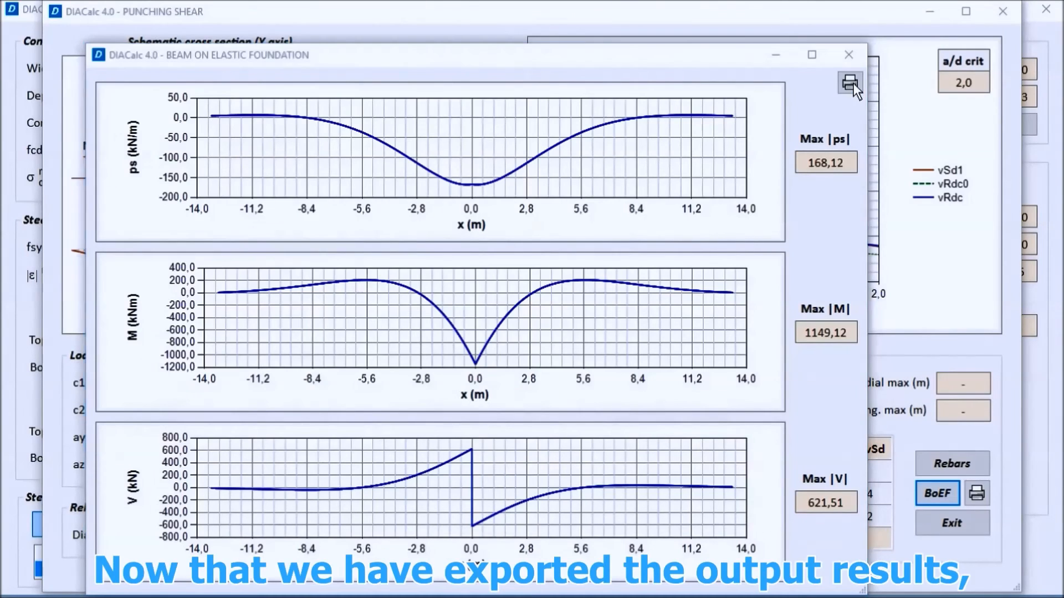
{"action": "type", "text": "B"}
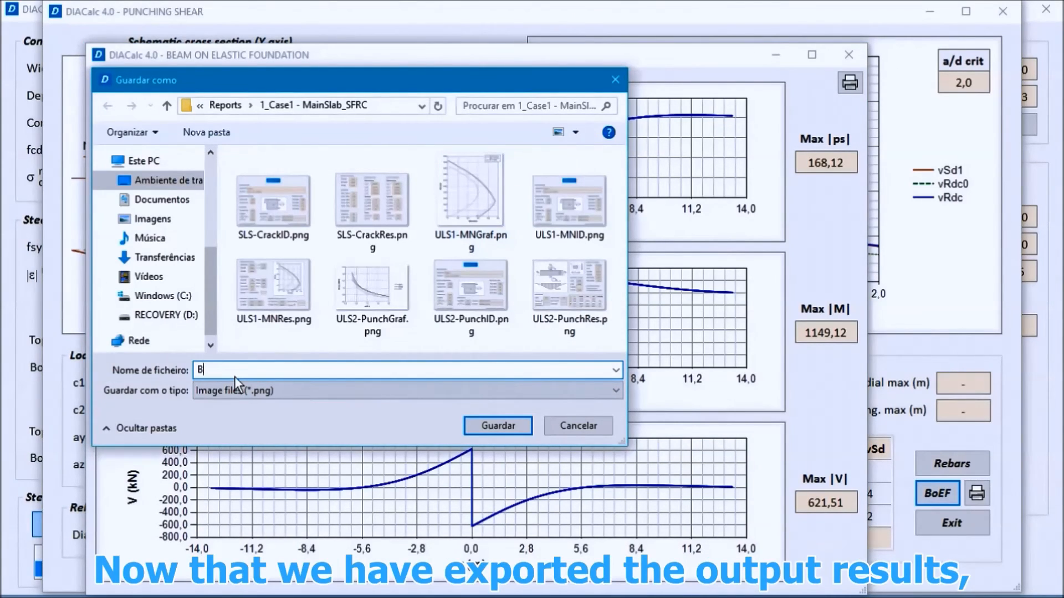
{"action": "left_click", "coordinate": [513, 427]}
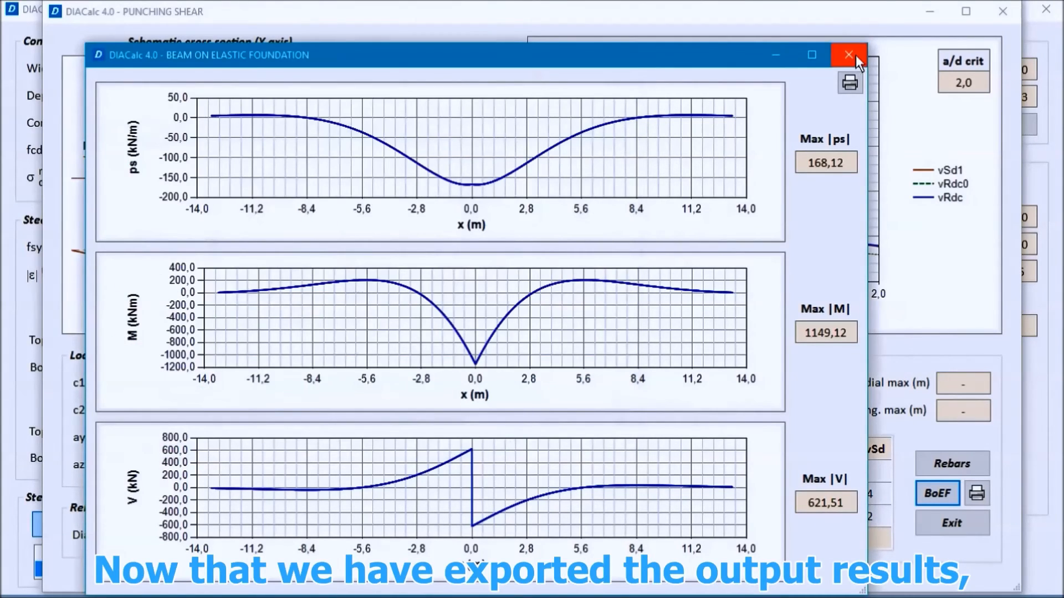
{"action": "left_click", "coordinate": [851, 55]}
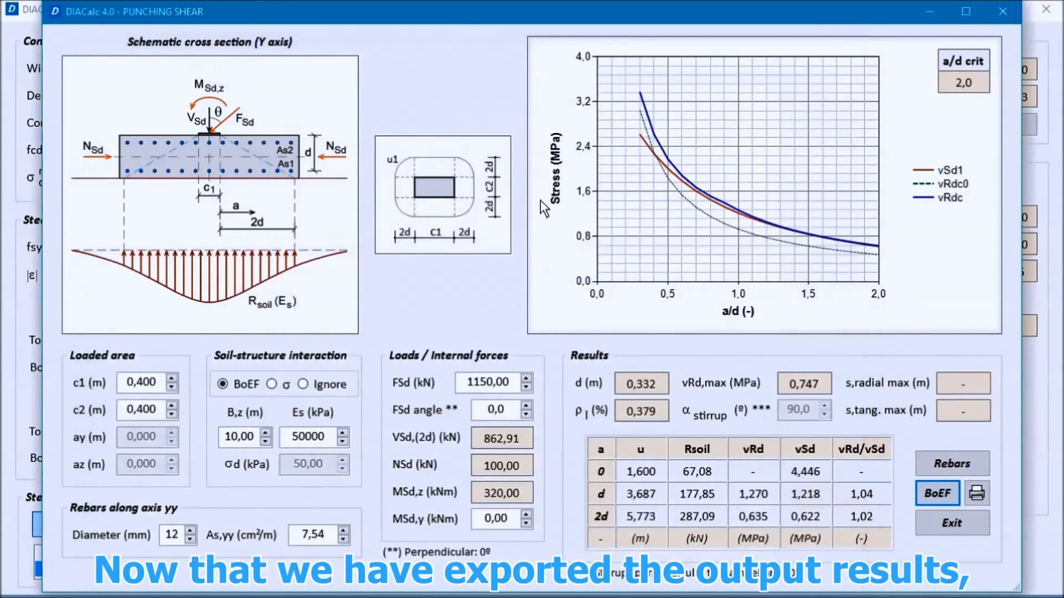
{"action": "left_click", "coordinate": [952, 524]}
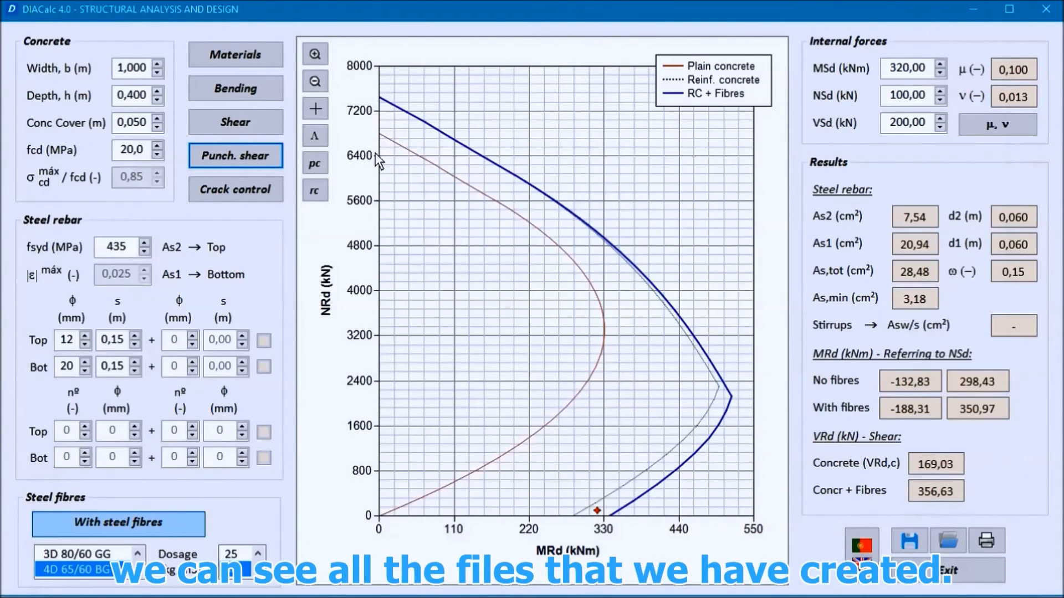
Switch to File Explorer and open the Project1 > Reports > 1_Case1 - MainSlab_SFRC folder
{"action": "key", "text": "alt+Tab"}
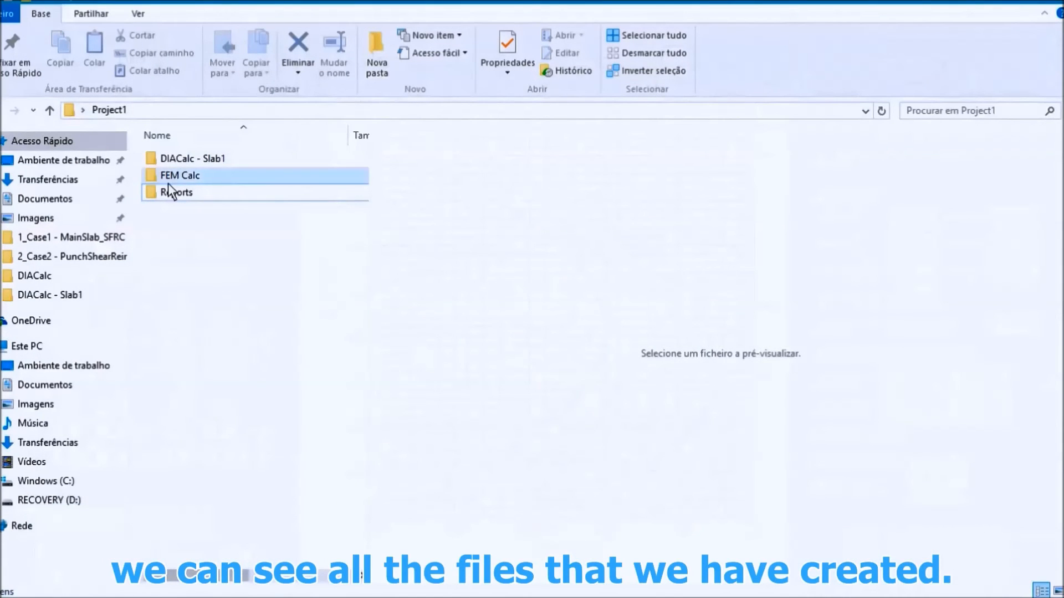
{"action": "double_click", "coordinate": [178, 191]}
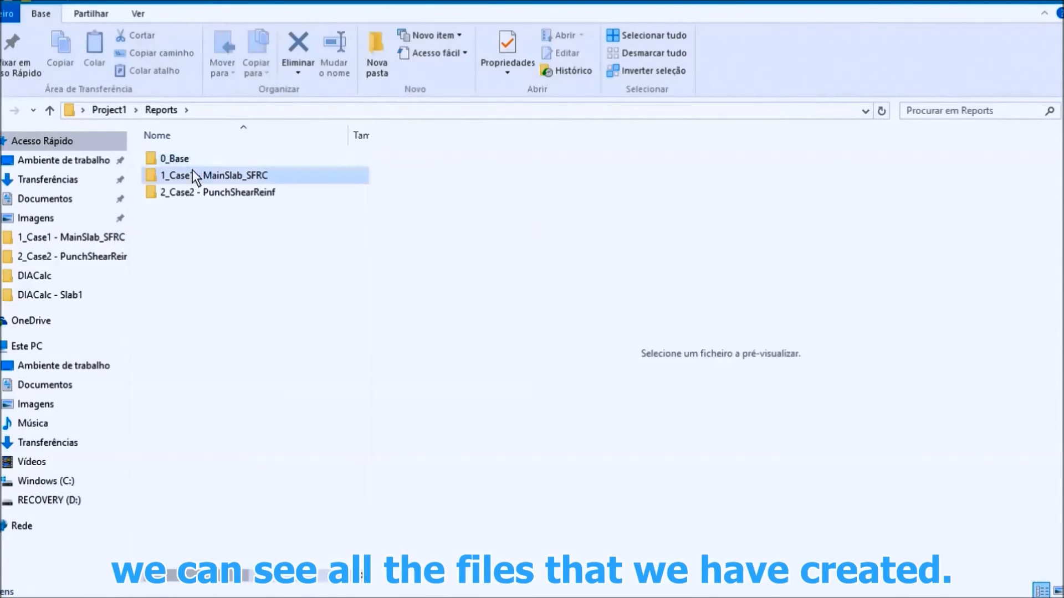
{"action": "left_click", "coordinate": [192, 176]}
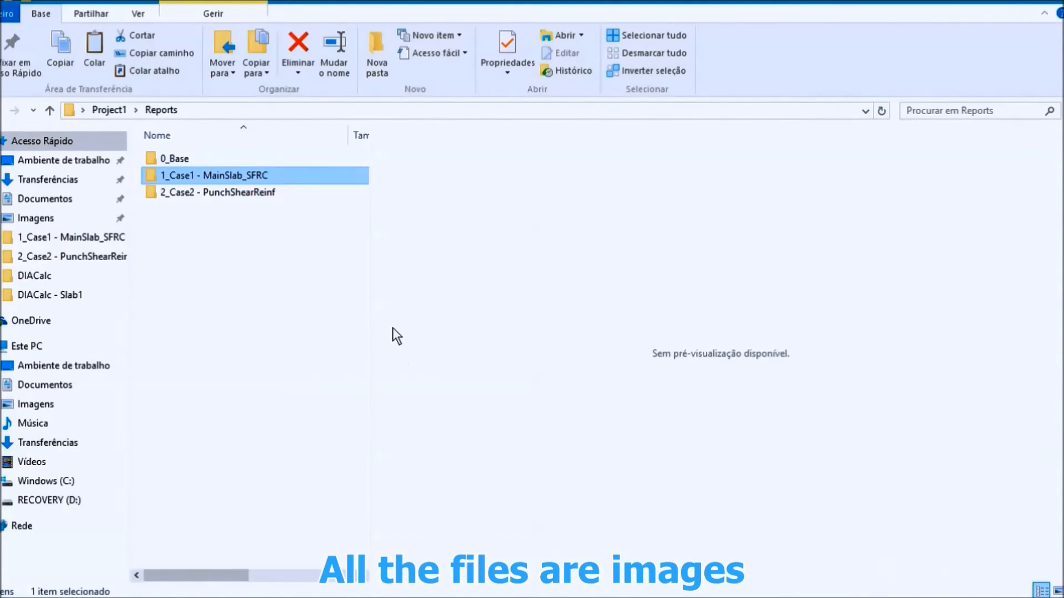
{"action": "double_click", "coordinate": [195, 175]}
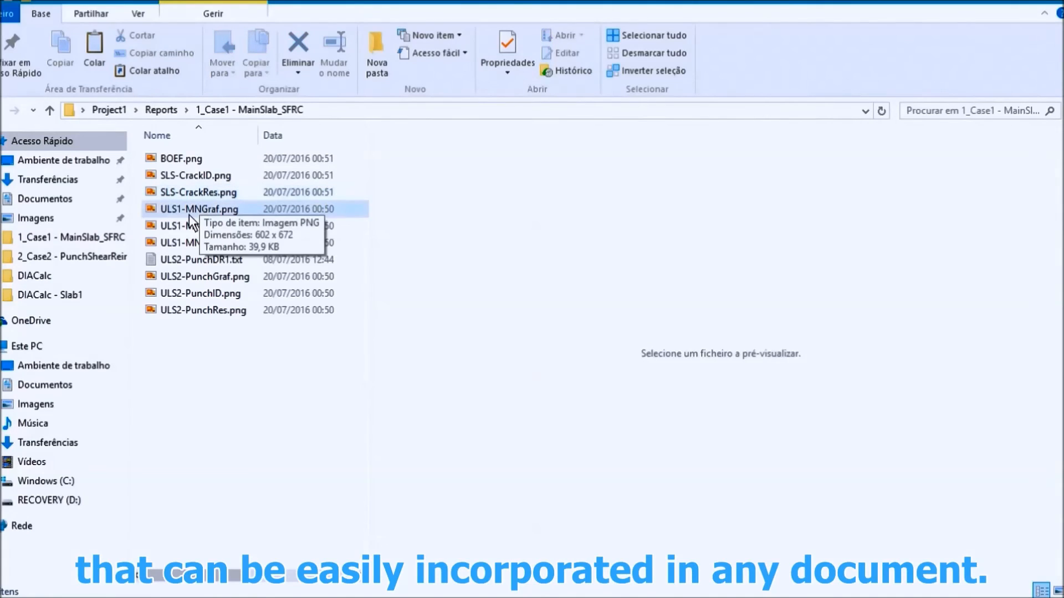
Preview the exported beam on elastic foundation image and the crack control identification and results images
{"action": "left_click", "coordinate": [166, 160]}
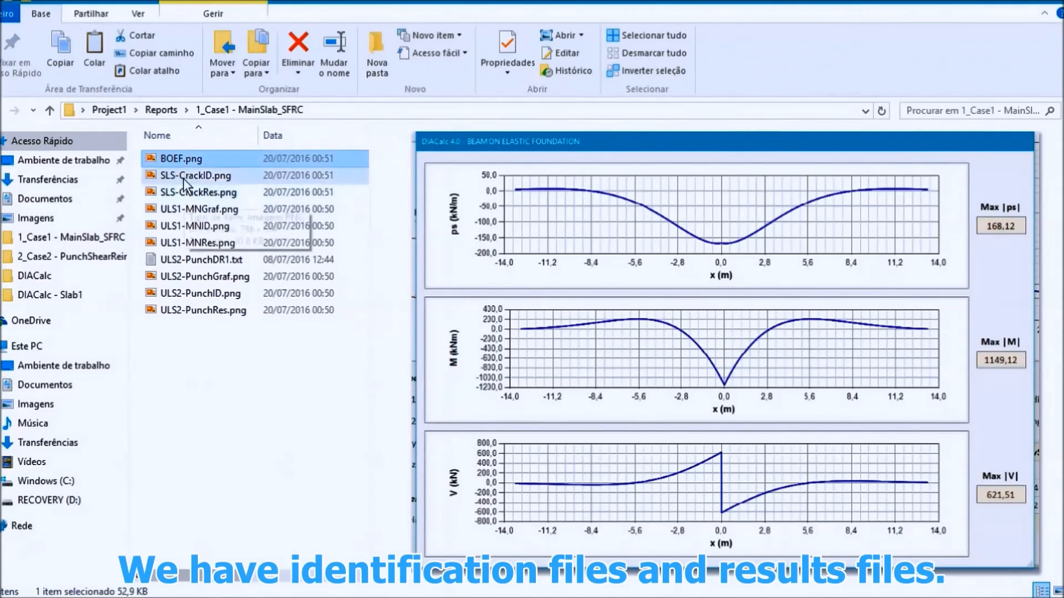
{"action": "left_click", "coordinate": [184, 174]}
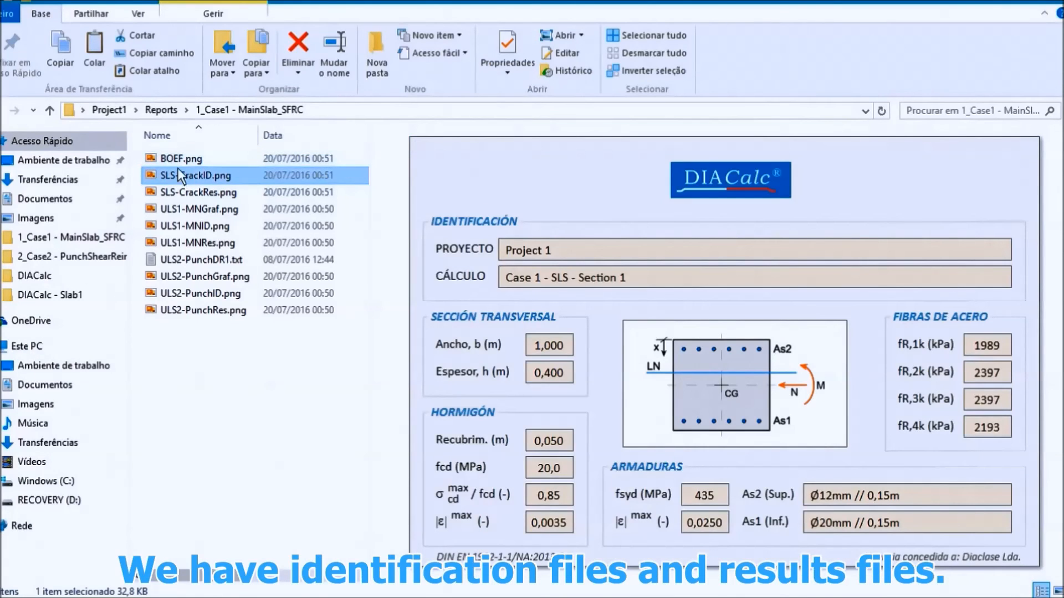
{"action": "left_click", "coordinate": [182, 157]}
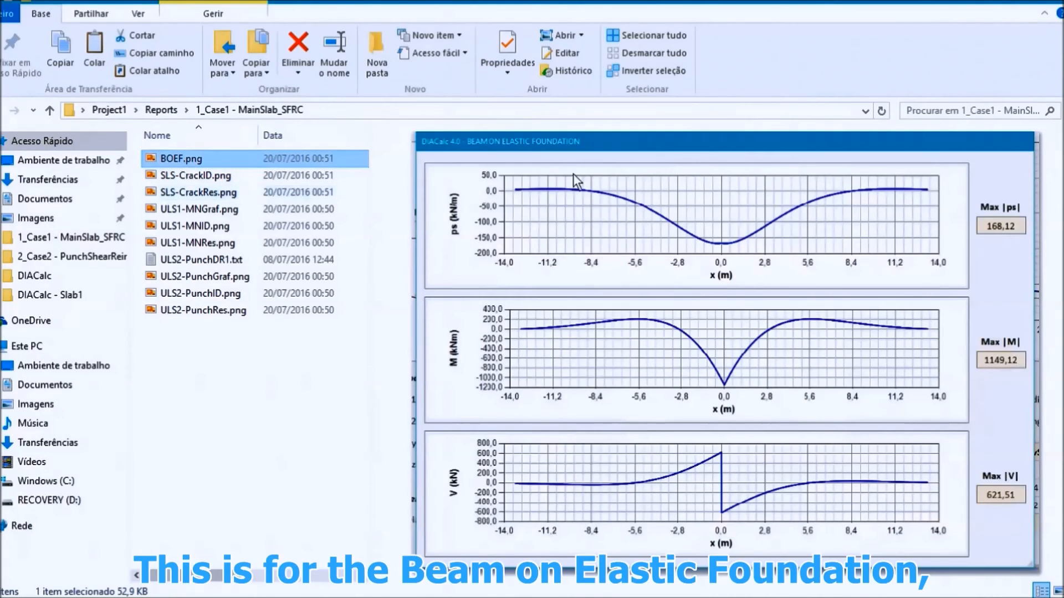
{"action": "left_click", "coordinate": [195, 175]}
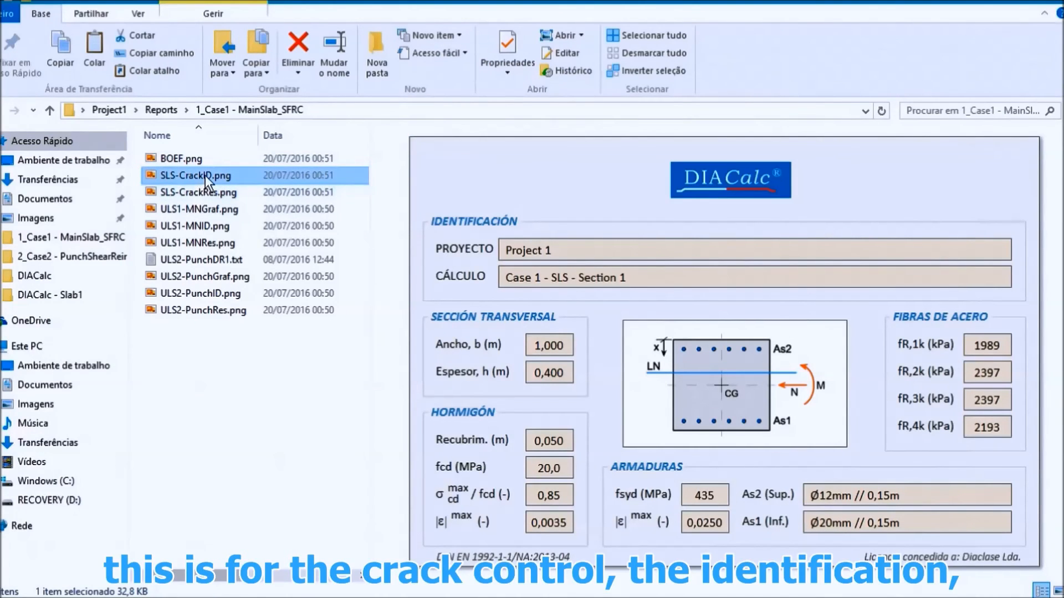
{"action": "left_click", "coordinate": [199, 191]}
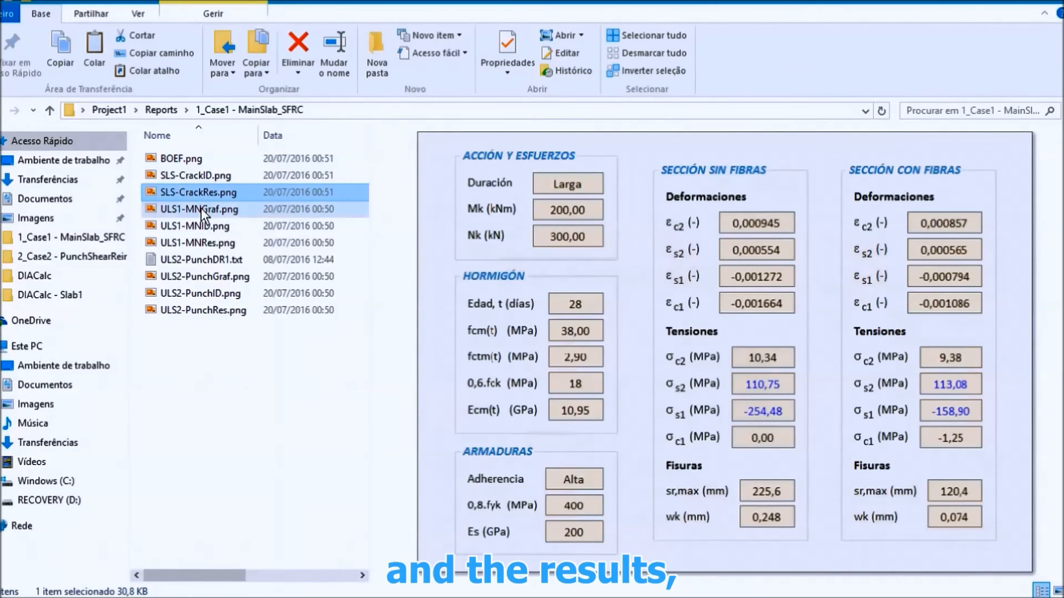
Preview the exported ULS1 bending graph, identification and results images
{"action": "left_click", "coordinate": [201, 210]}
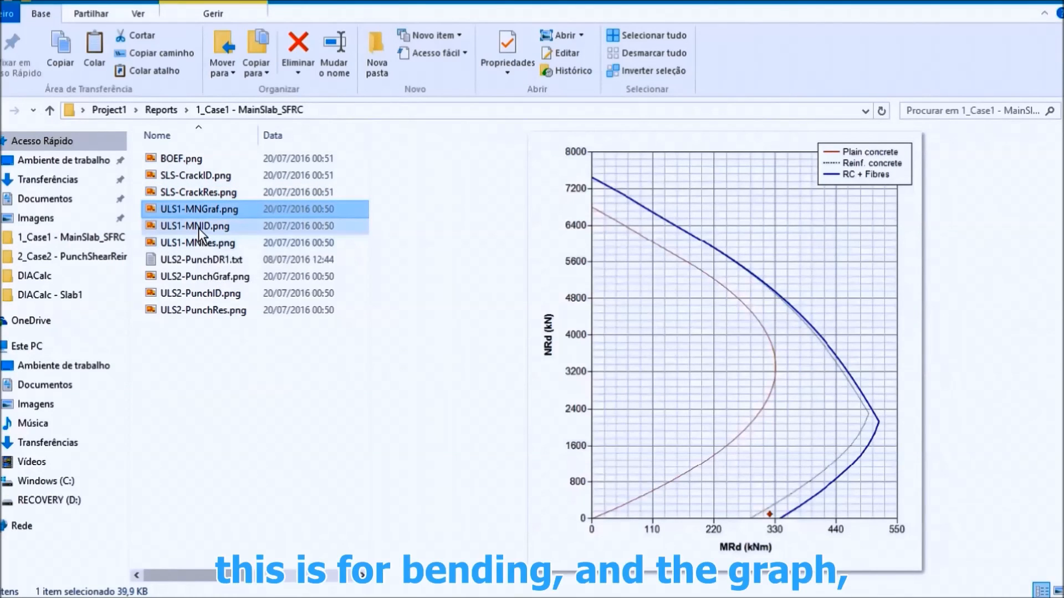
{"action": "left_click", "coordinate": [196, 223]}
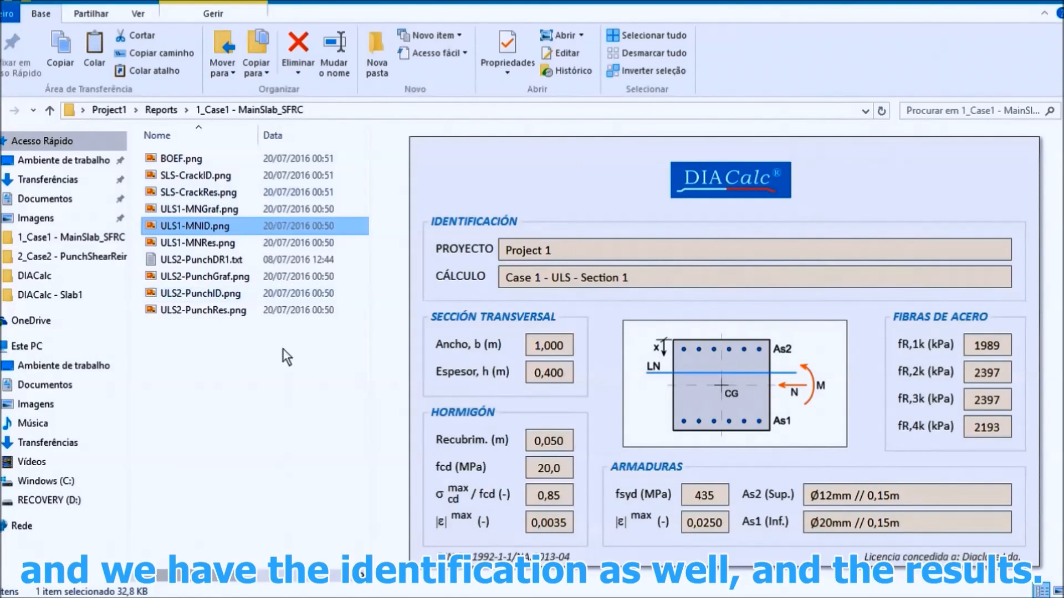
{"action": "left_click", "coordinate": [208, 244]}
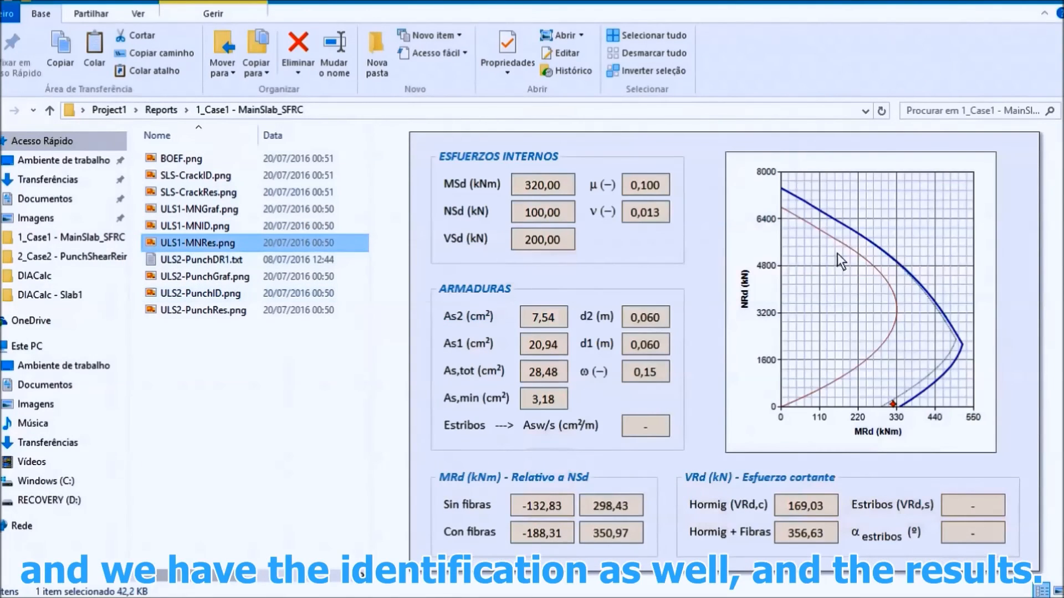
Preview the ULS2 punching shear reinforcement text file, graph, identification and results images
{"action": "left_click", "coordinate": [202, 261]}
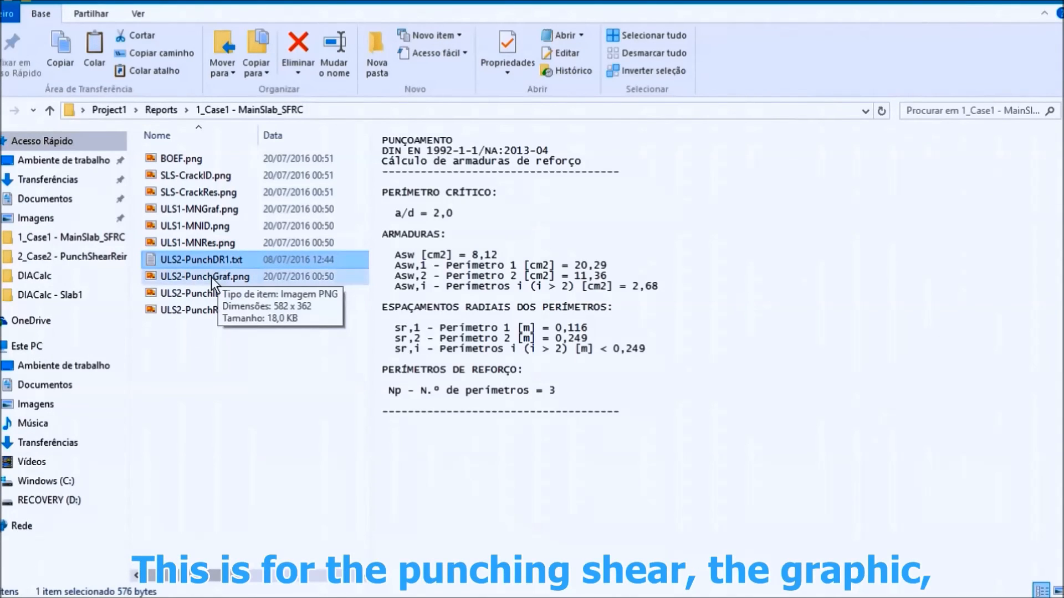
{"action": "left_click", "coordinate": [211, 277]}
{"action": "left_click", "coordinate": [192, 295]}
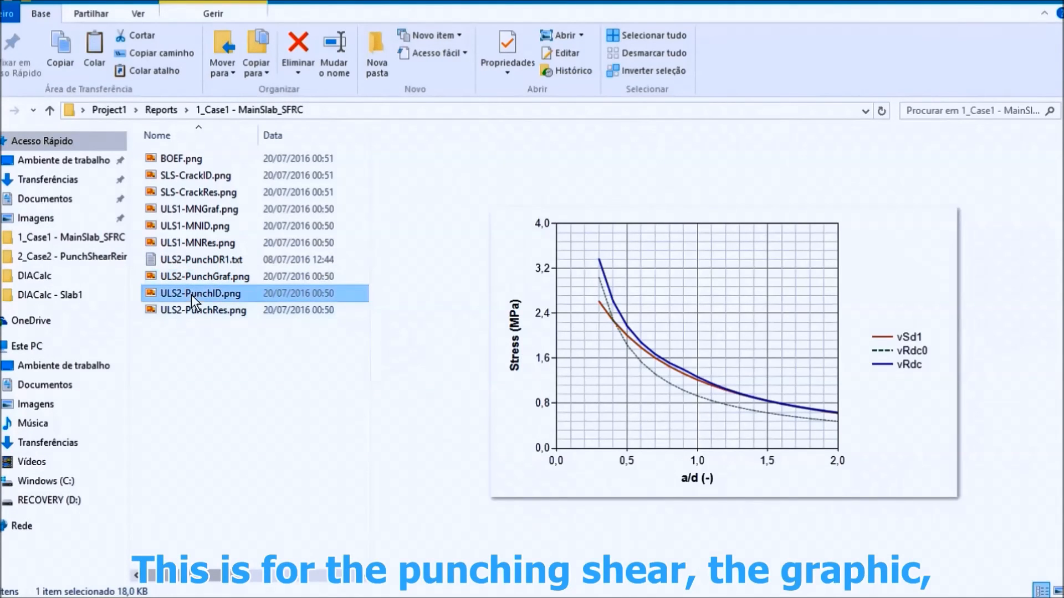
{"action": "left_click", "coordinate": [201, 311]}
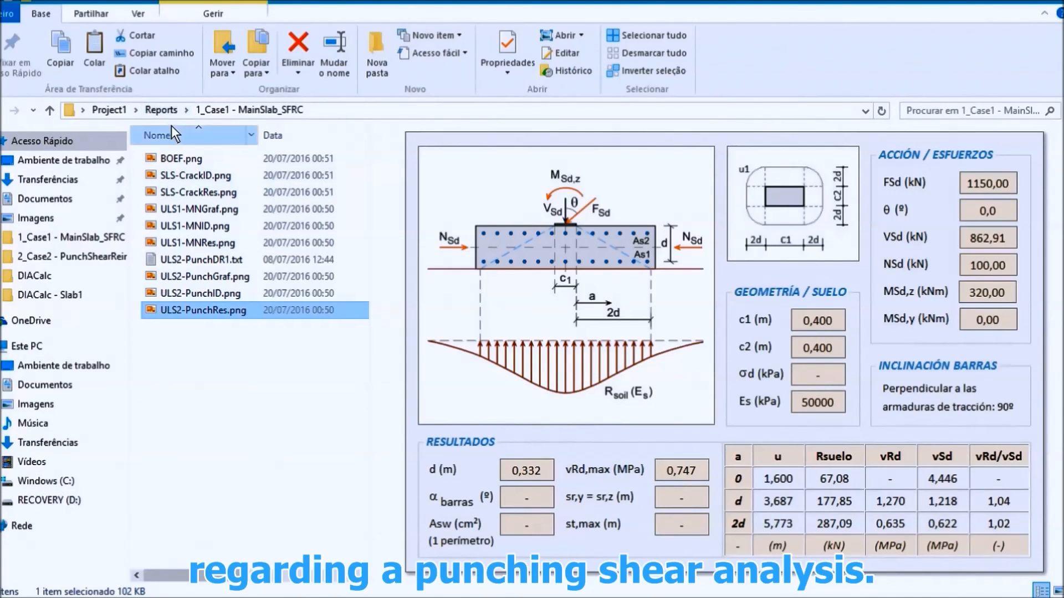
Open the 2_Case2 - PunchShearReinf reports folder and switch to Word to review the _Proj1_Annex2.docx punching shear annex
{"action": "left_click", "coordinate": [164, 110]}
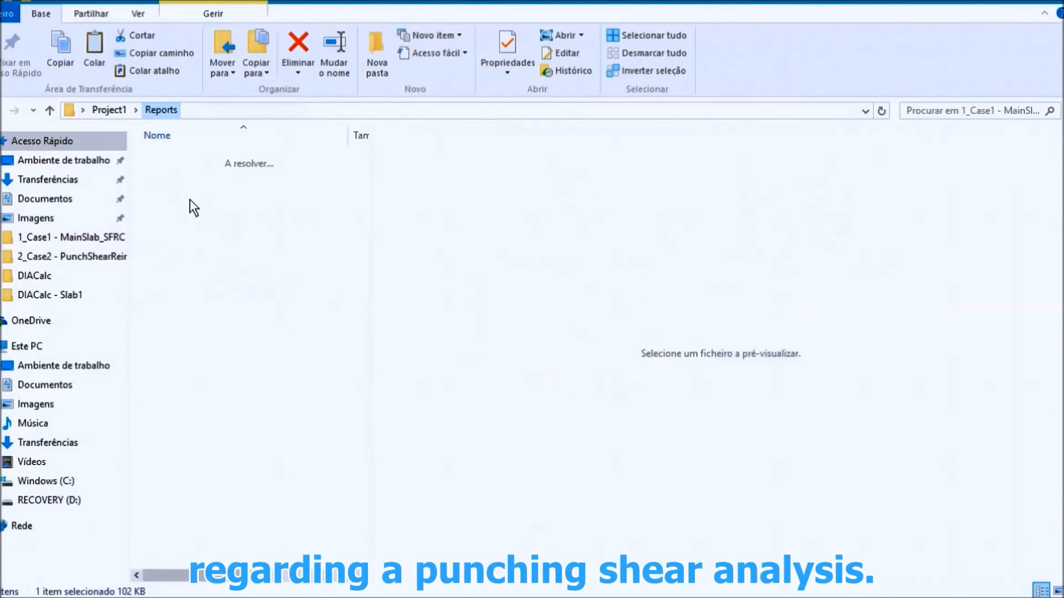
{"action": "double_click", "coordinate": [187, 191]}
{"action": "key", "text": "alt+Tab"}
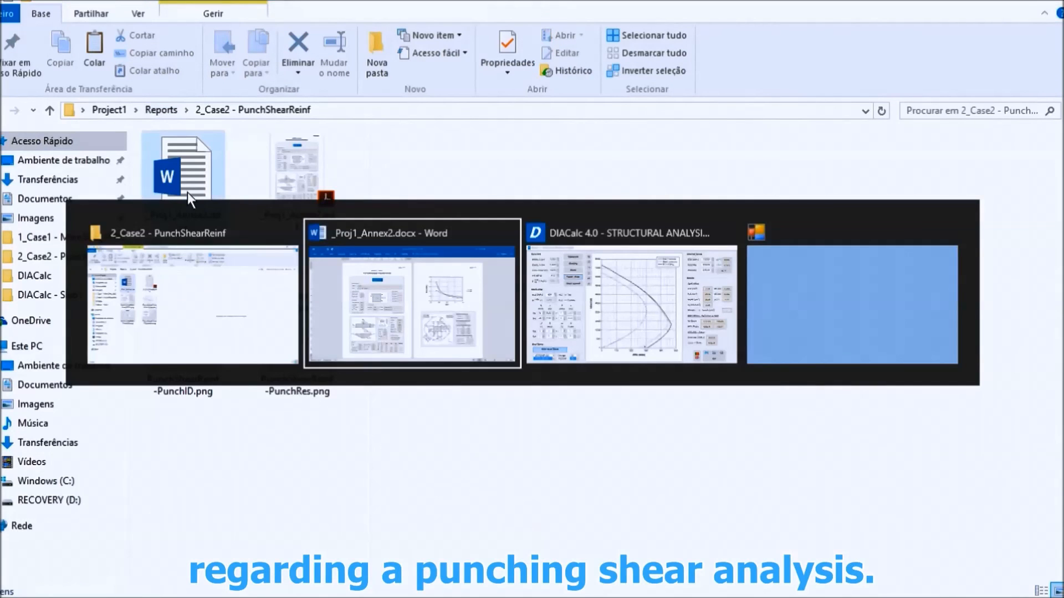
{"action": "key", "text": "Tab"}
{"action": "key", "text": "shift+Tab"}
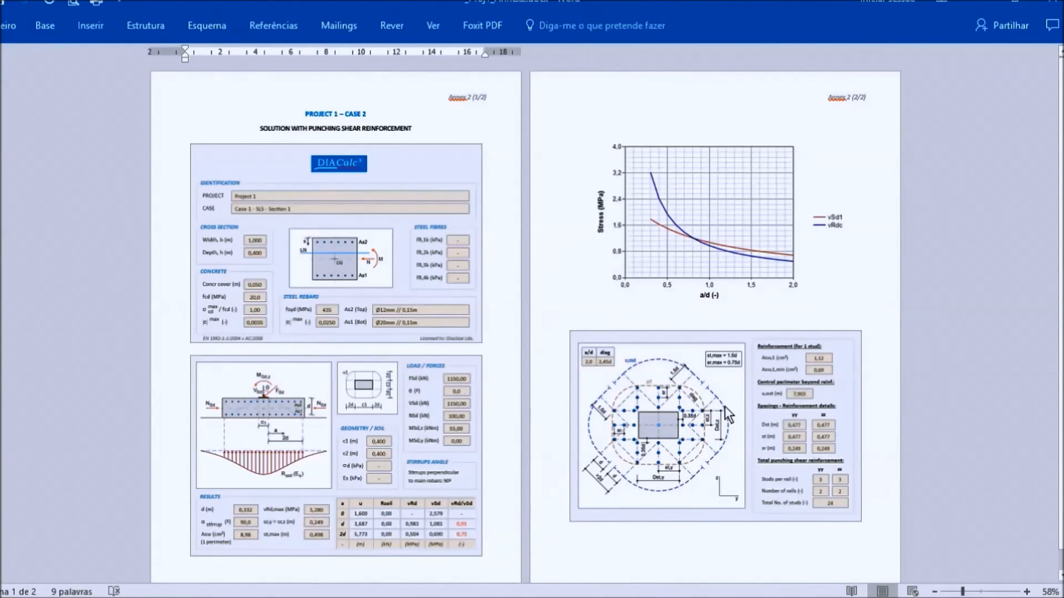
{"action": "key", "text": "alt+Tab"}
{"action": "key", "text": "alt+Tab"}
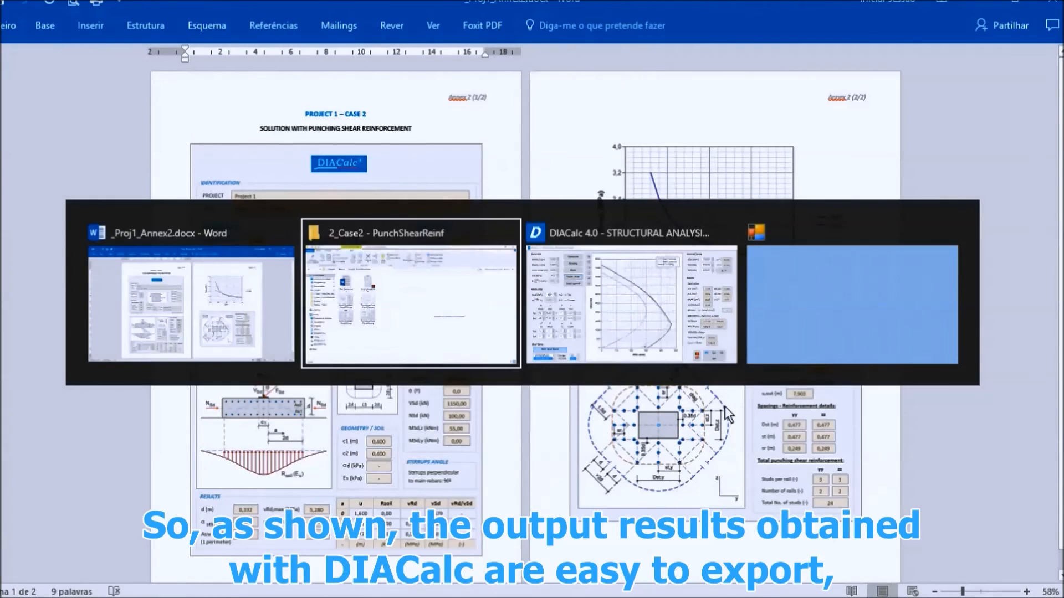